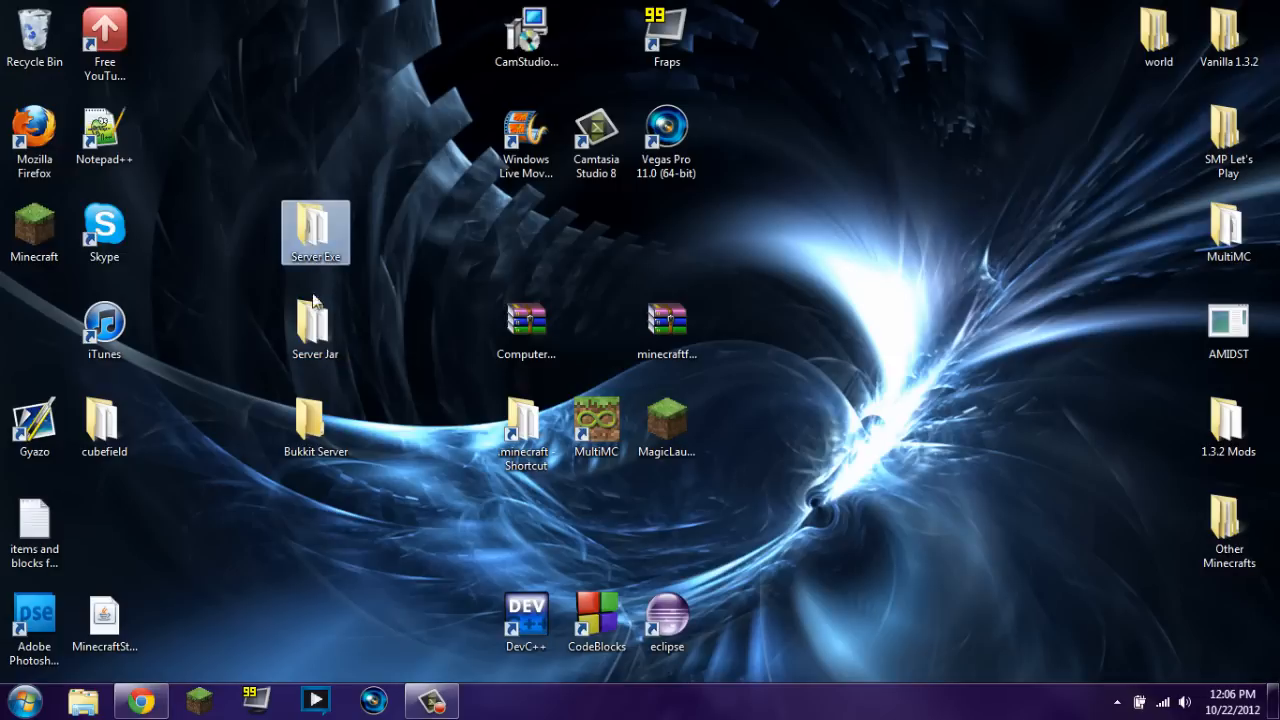
left_click(312, 316)
left_click(312, 248)
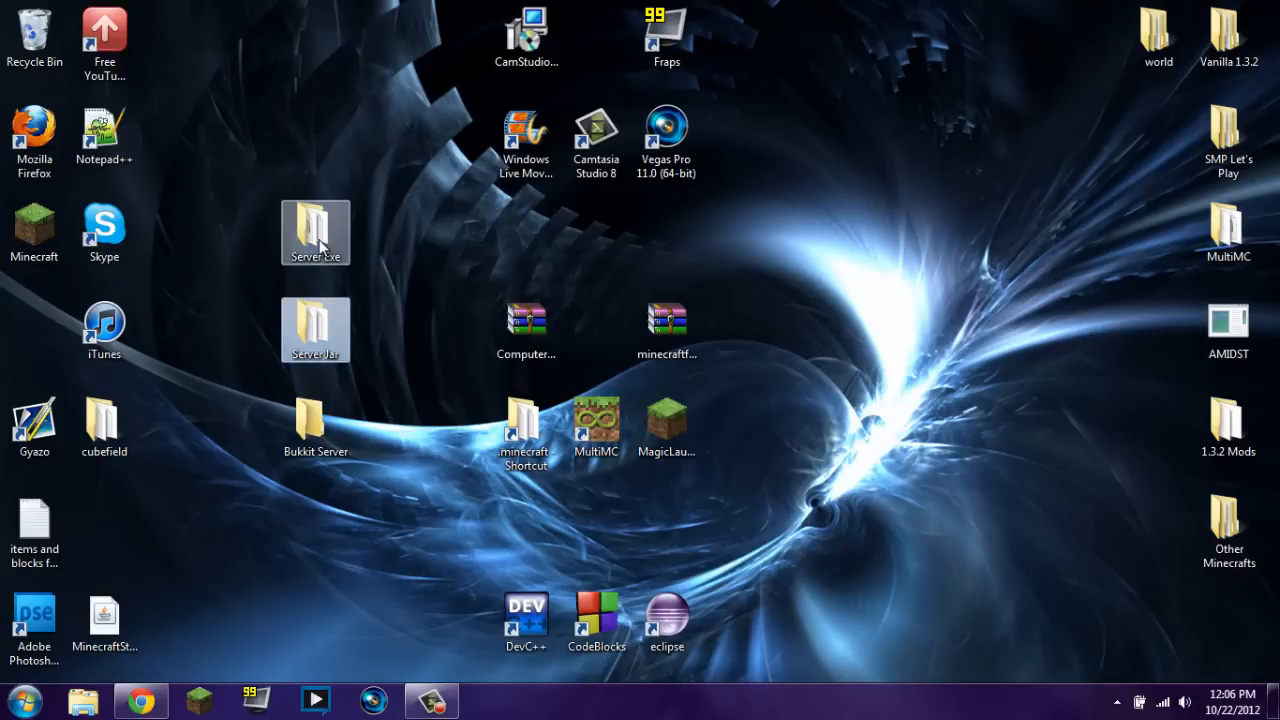
left_click(398, 262)
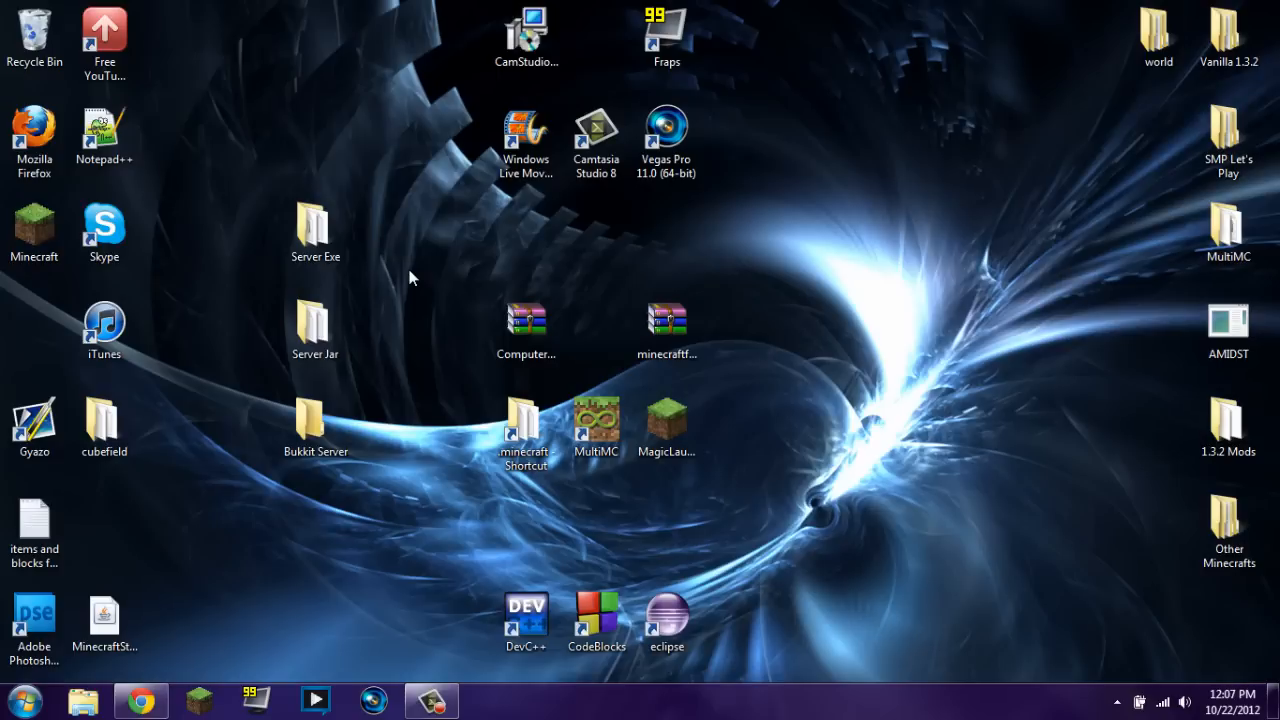
Step: View the CraftBukkit 1.3.2-R2.0 recommended build's download page on bukkit.org in Chrome and return to the desktop's Bukkit Server folder
double_click(305, 430)
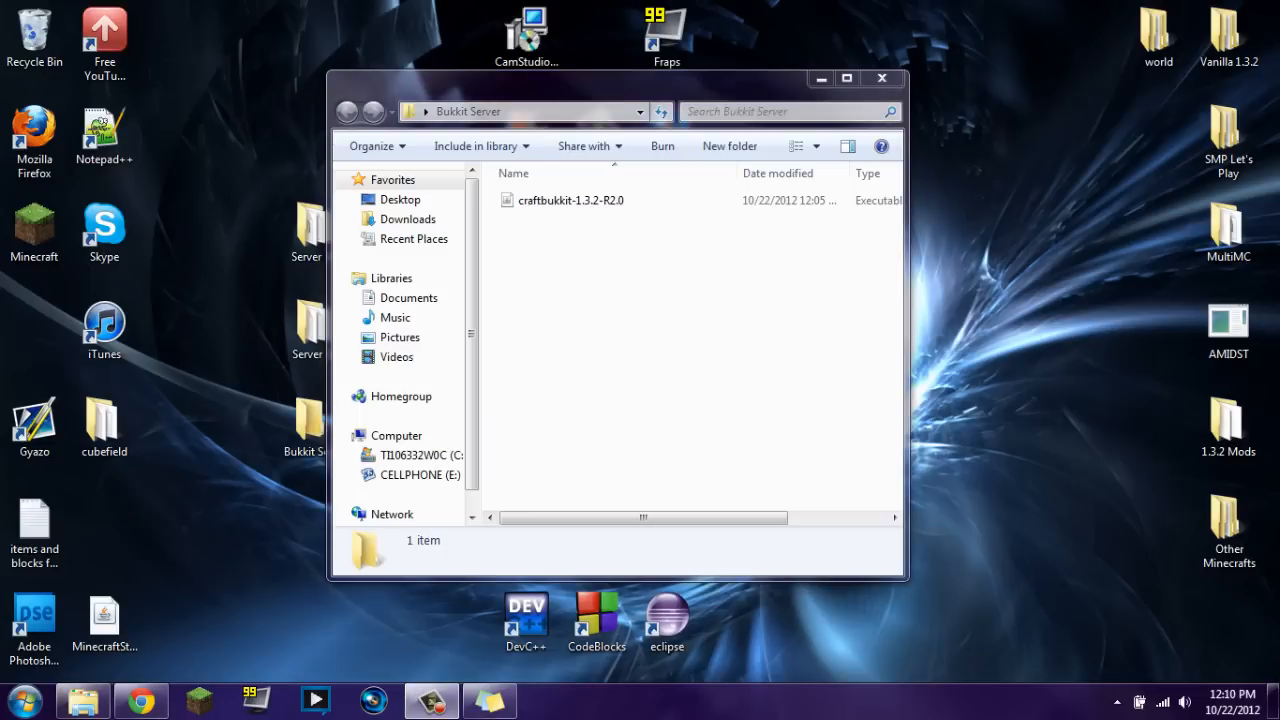
left_click(141, 701)
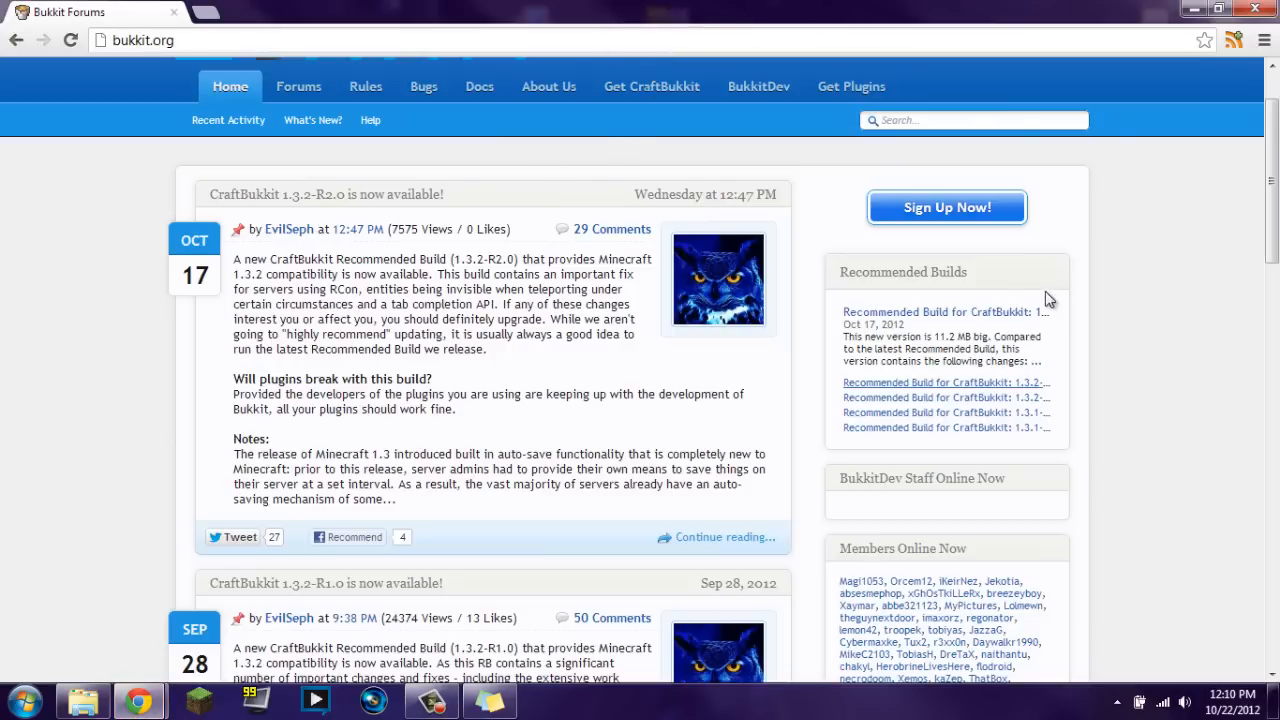
left_click(935, 314)
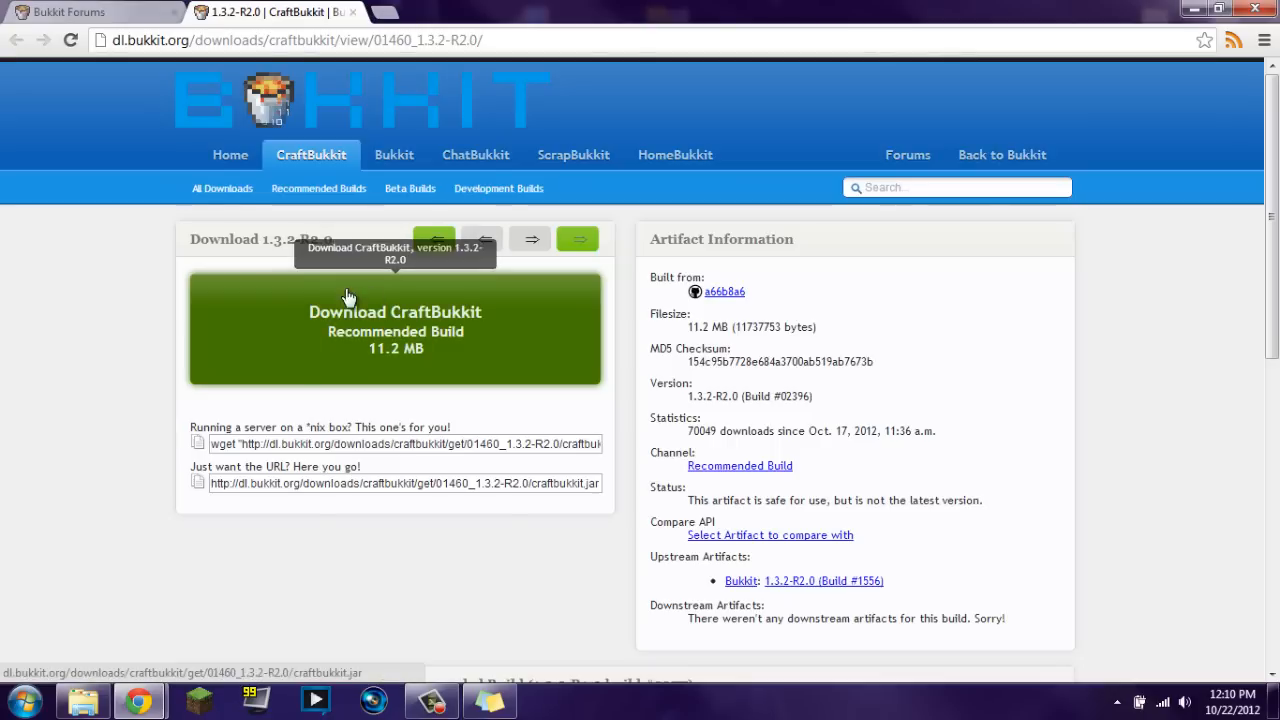
left_click(1194, 9)
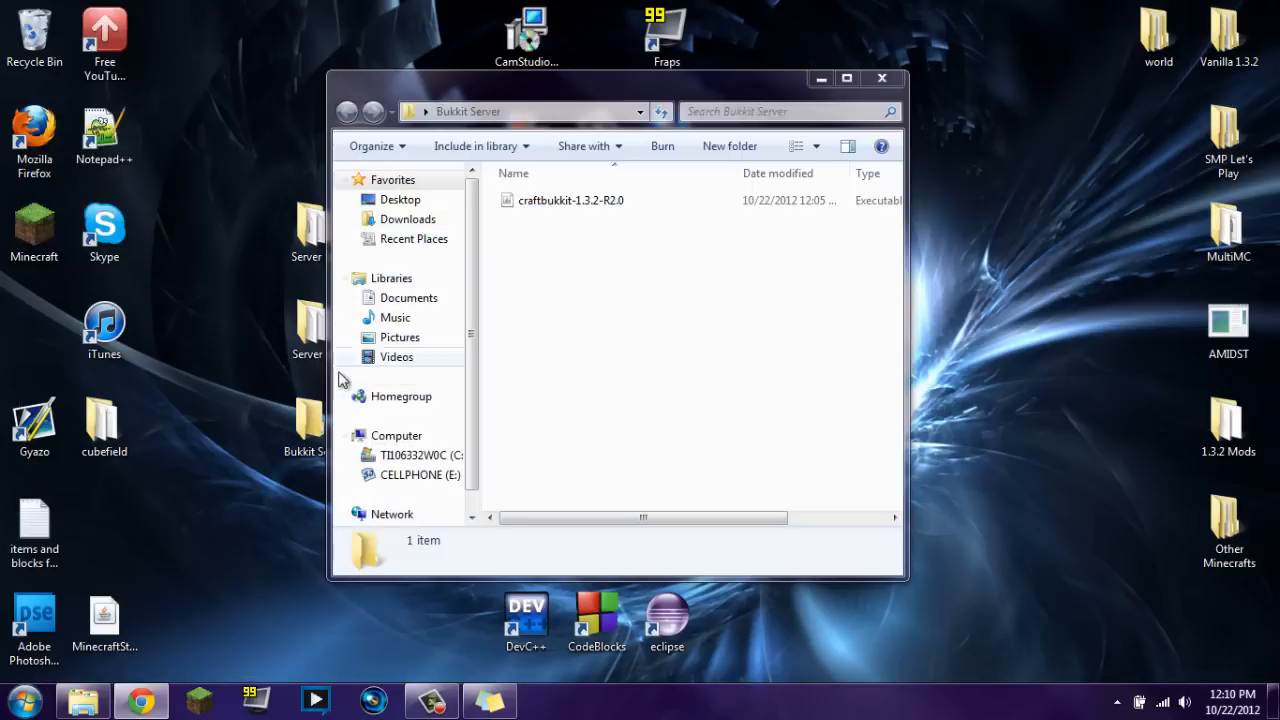
left_click(881, 78)
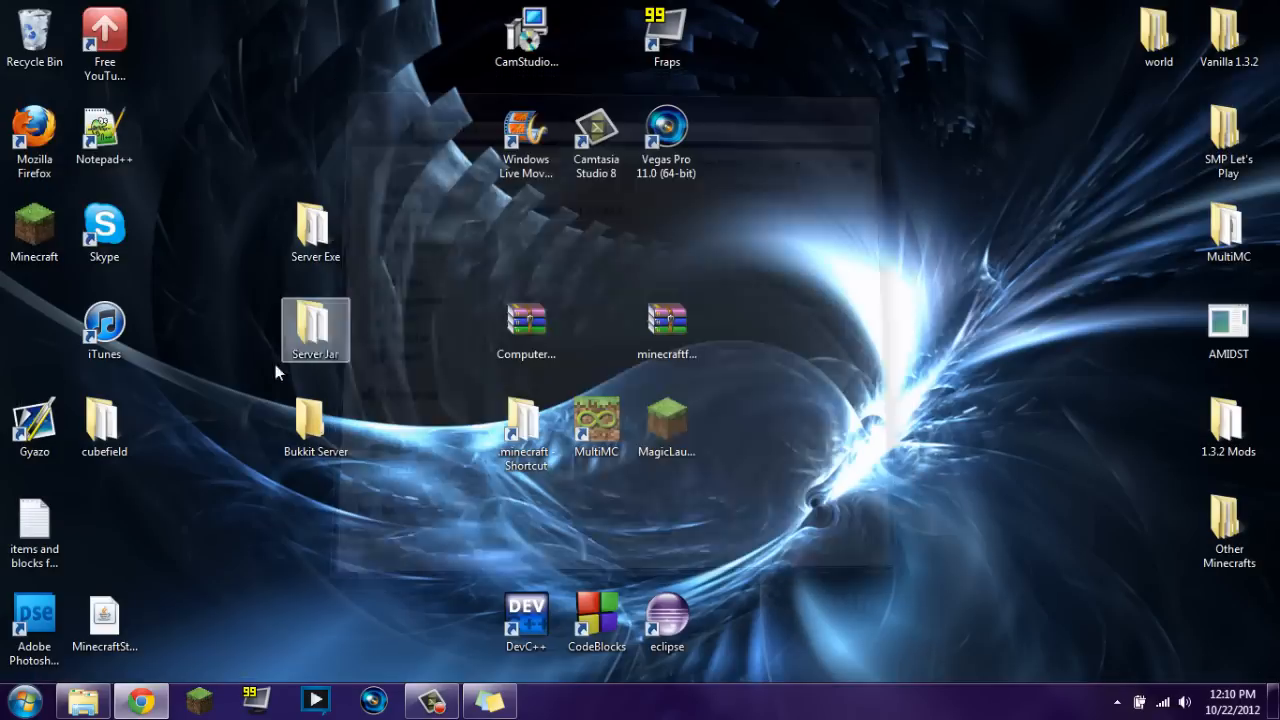
double_click(312, 422)
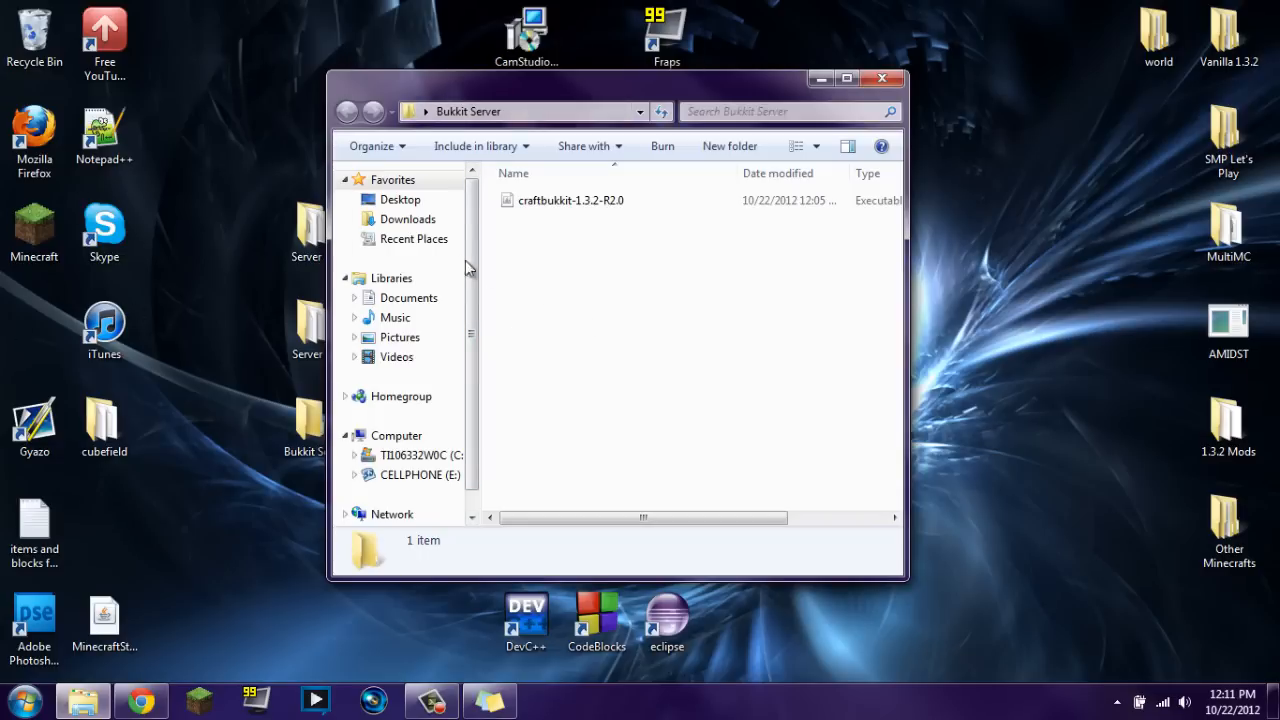
right_click(614, 252)
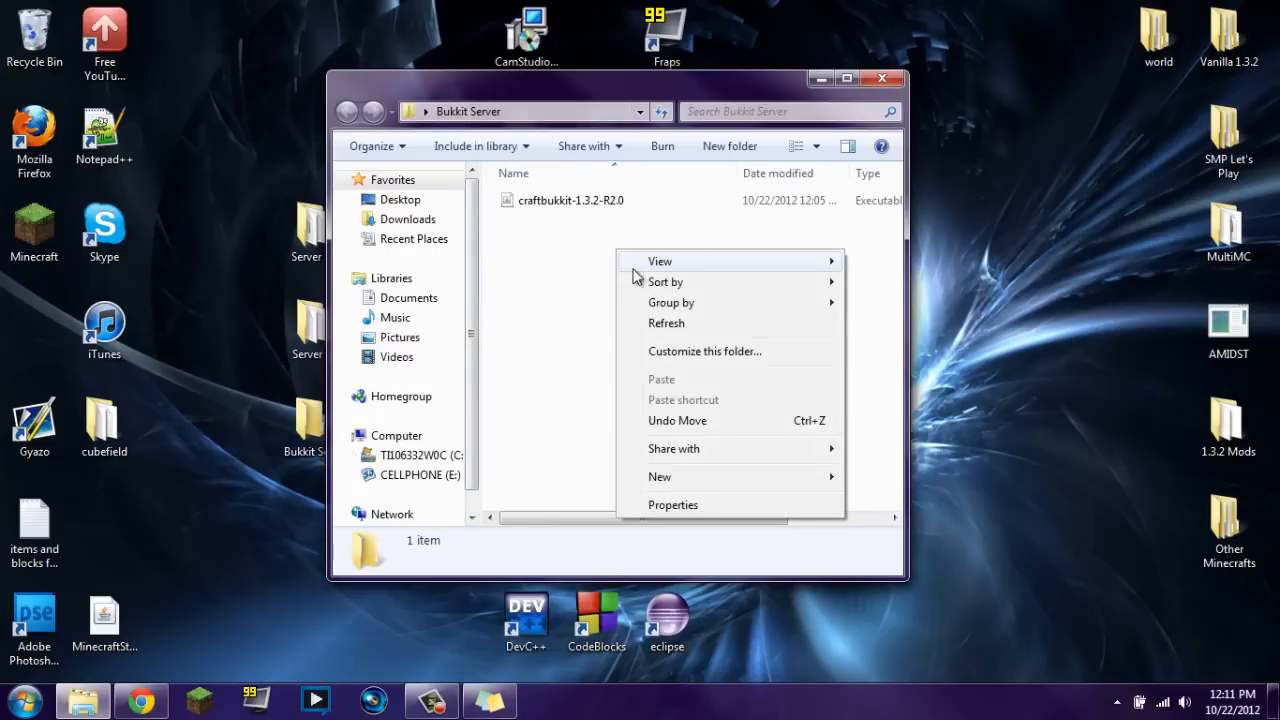
mouse_move(660, 478)
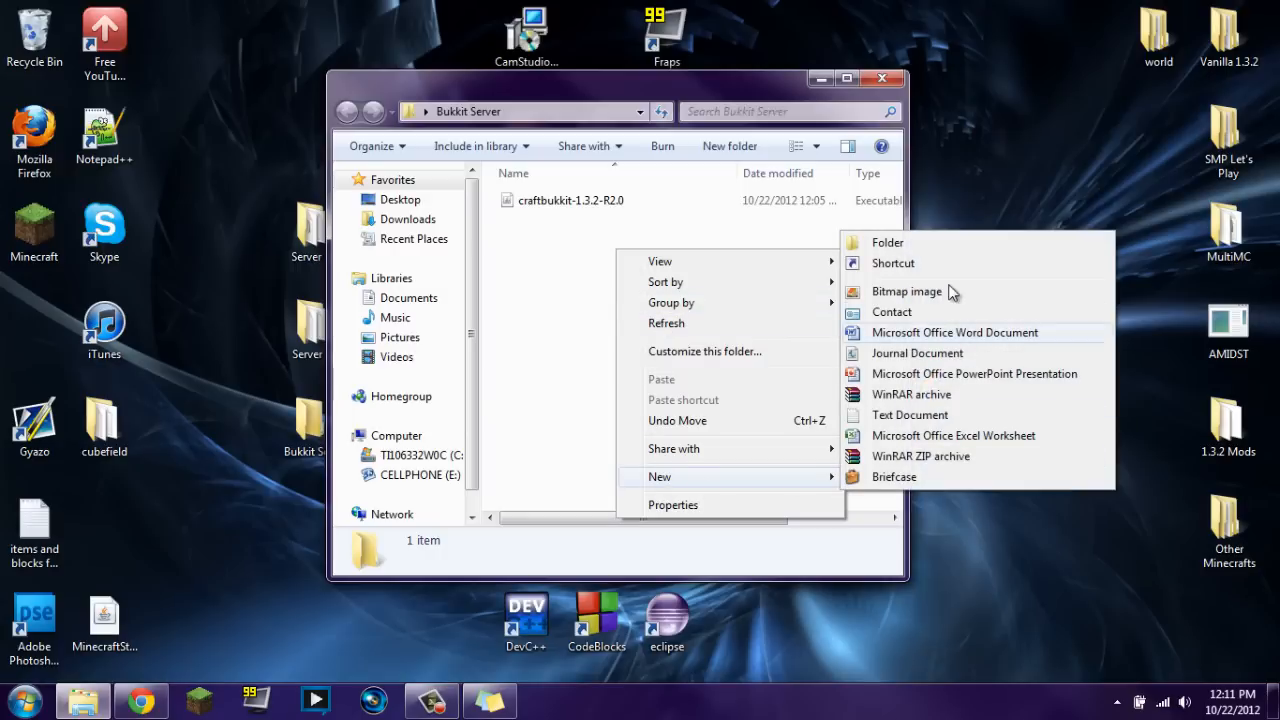
left_click(858, 244)
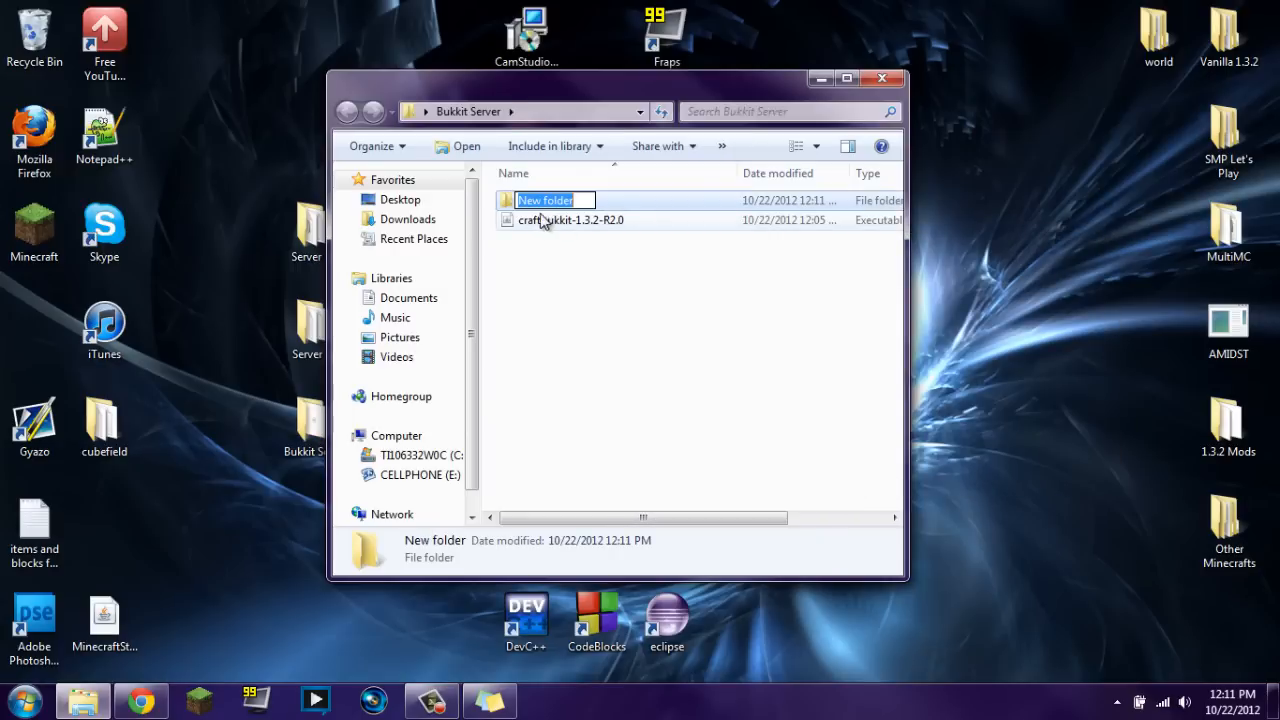
left_click(672, 195)
key("Delete")
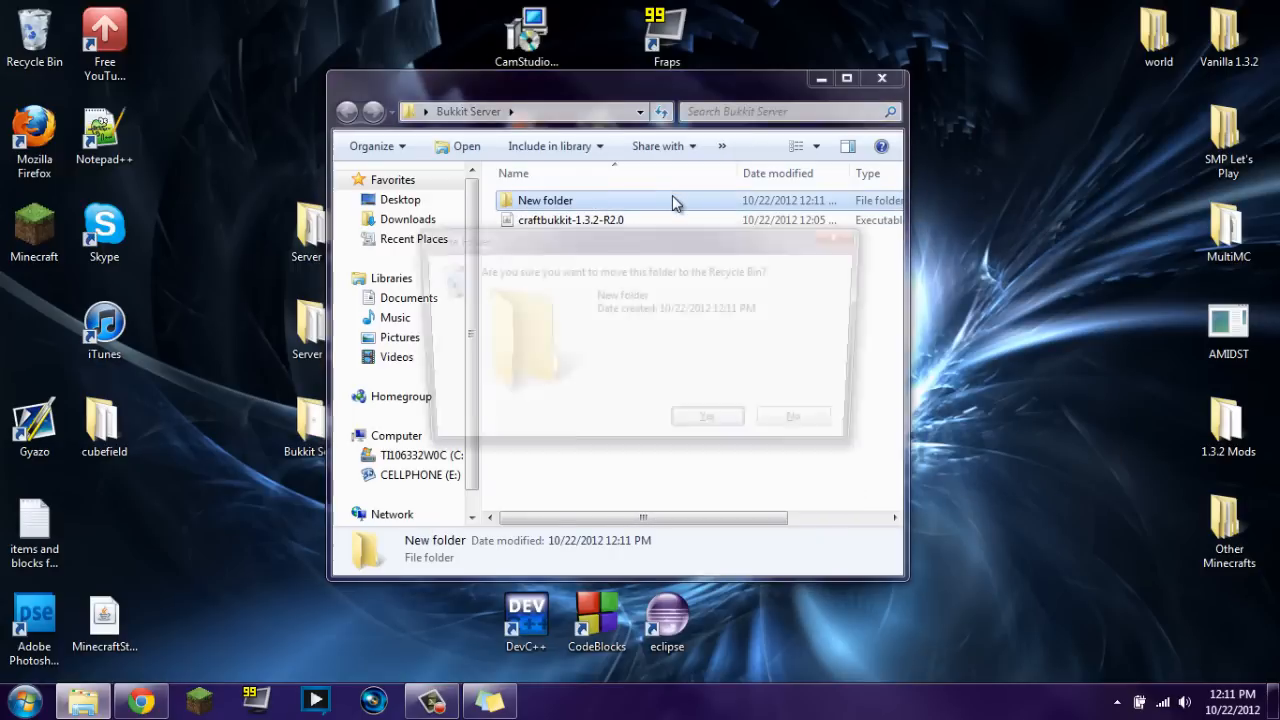
key("Return")
Step: Create a text document with the default name in the Bukkit Server folder and open it in Notepad
right_click(676, 256)
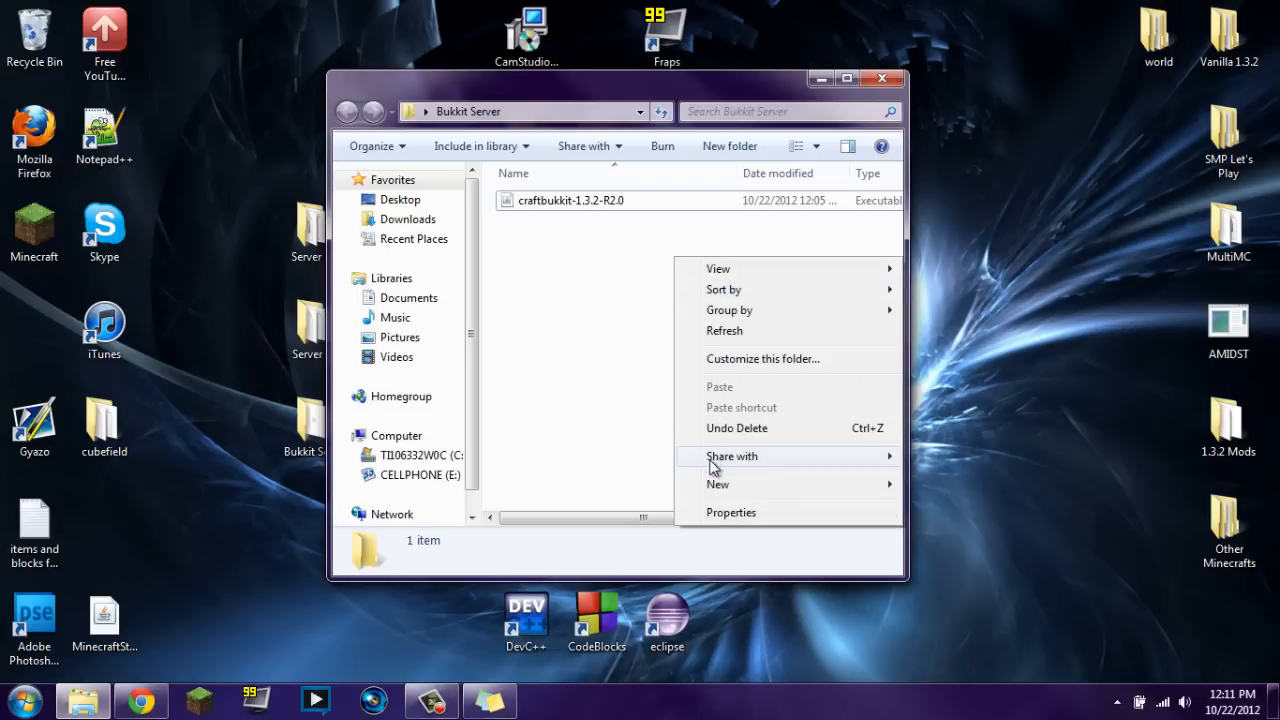
mouse_move(720, 486)
left_click(945, 423)
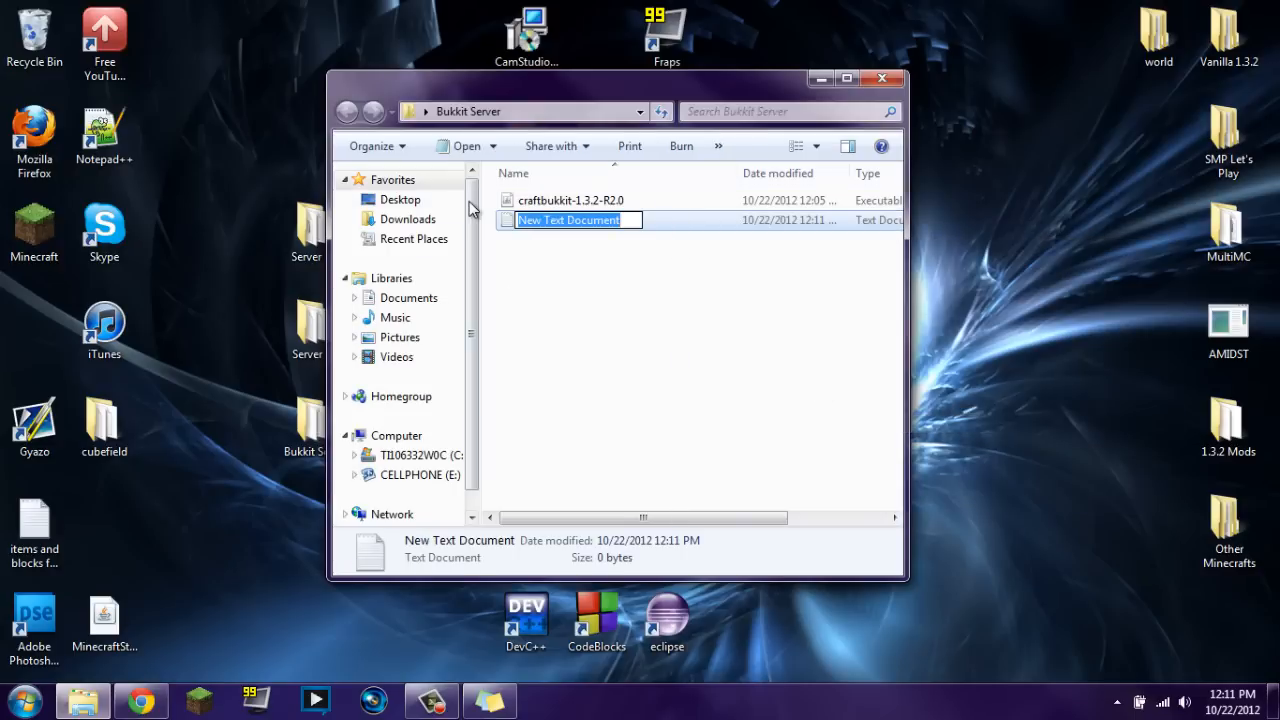
key("Return")
key("Return")
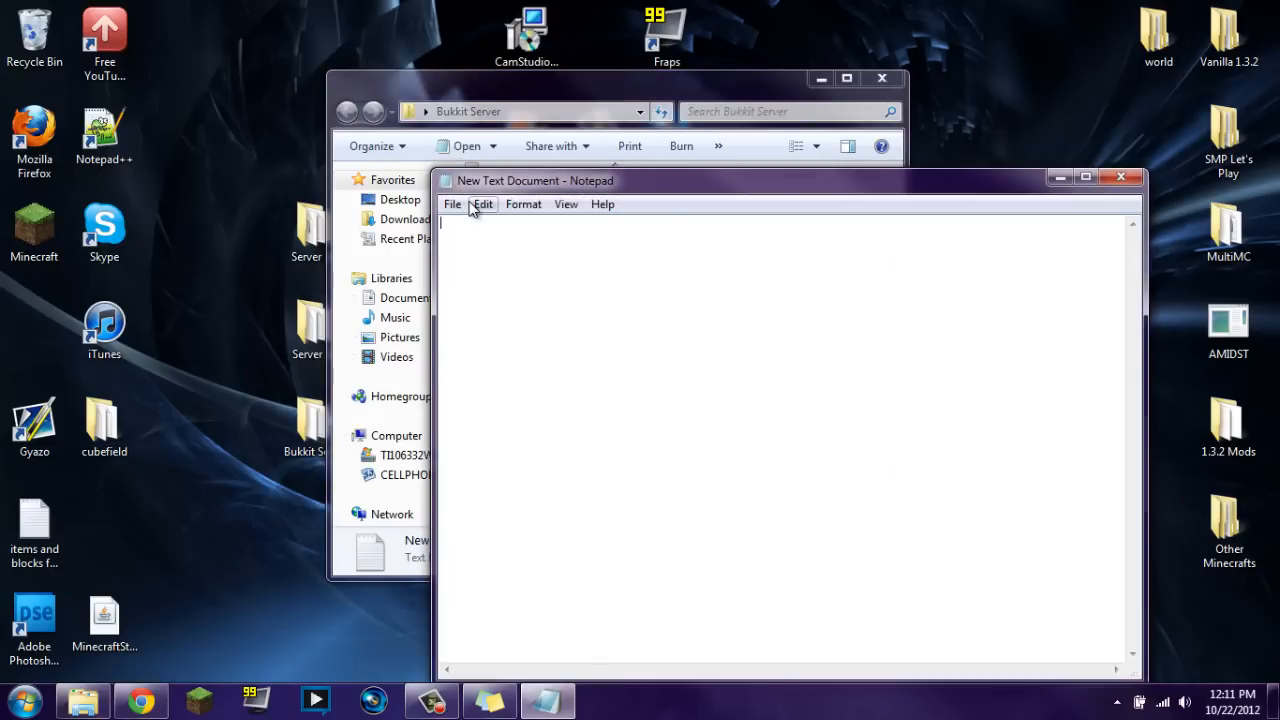
Step: Copy the two-line java startup script from the sticky note and paste it into the empty text document
left_click(490, 703)
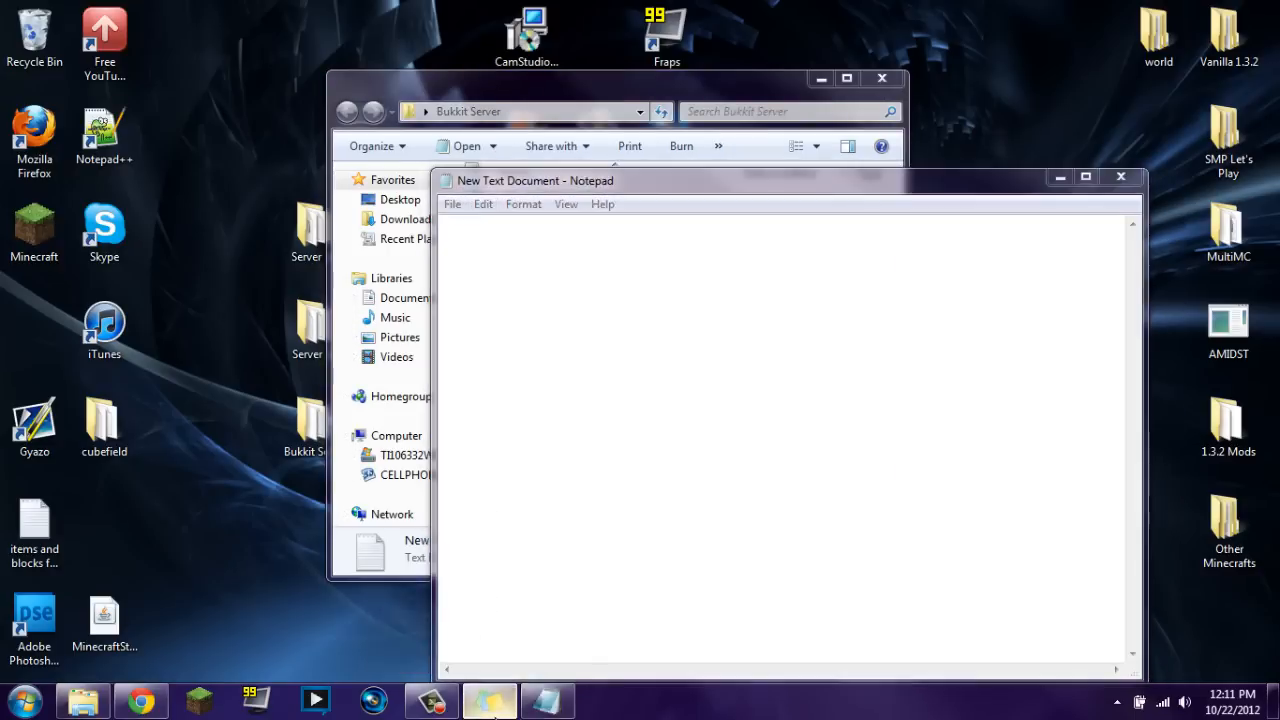
left_click_drag(1279, 354, 684, 310)
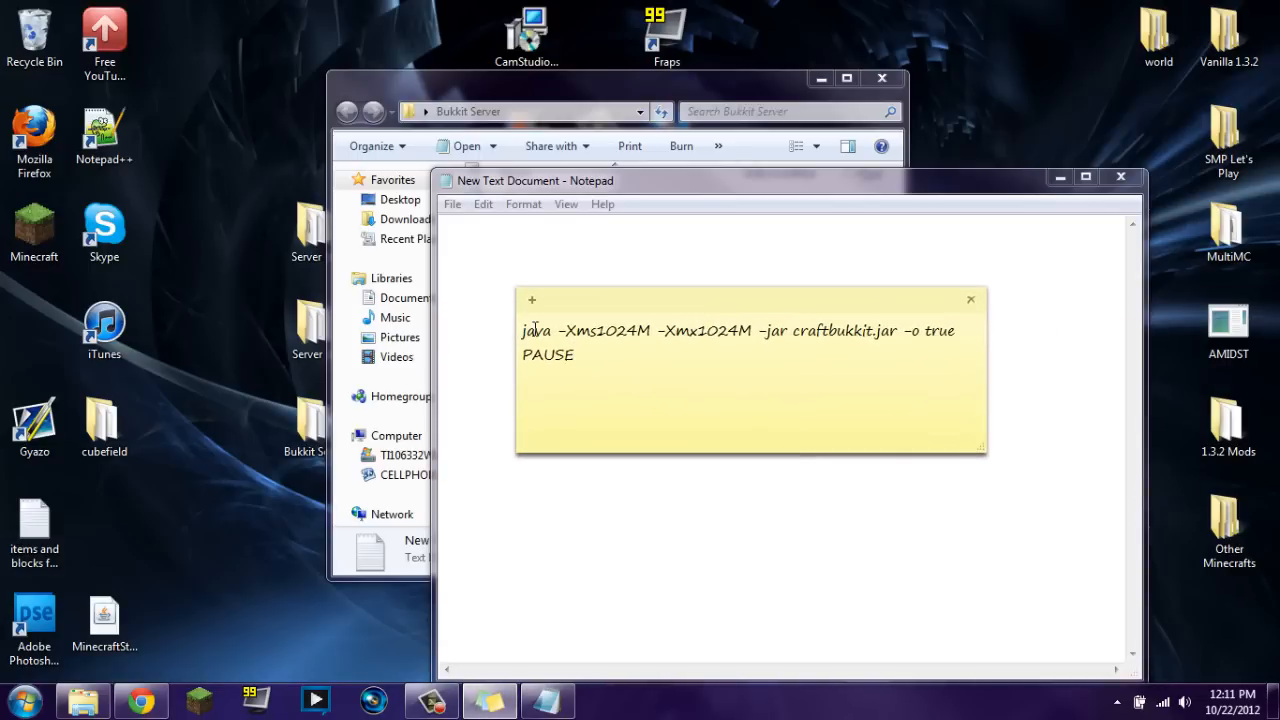
mouse_move(524, 332)
left_mouse_down()
mouse_move(620, 340)
mouse_move(607, 354)
mouse_move(521, 352)
mouse_move(513, 335)
left_mouse_up()
key("ctrl+c")
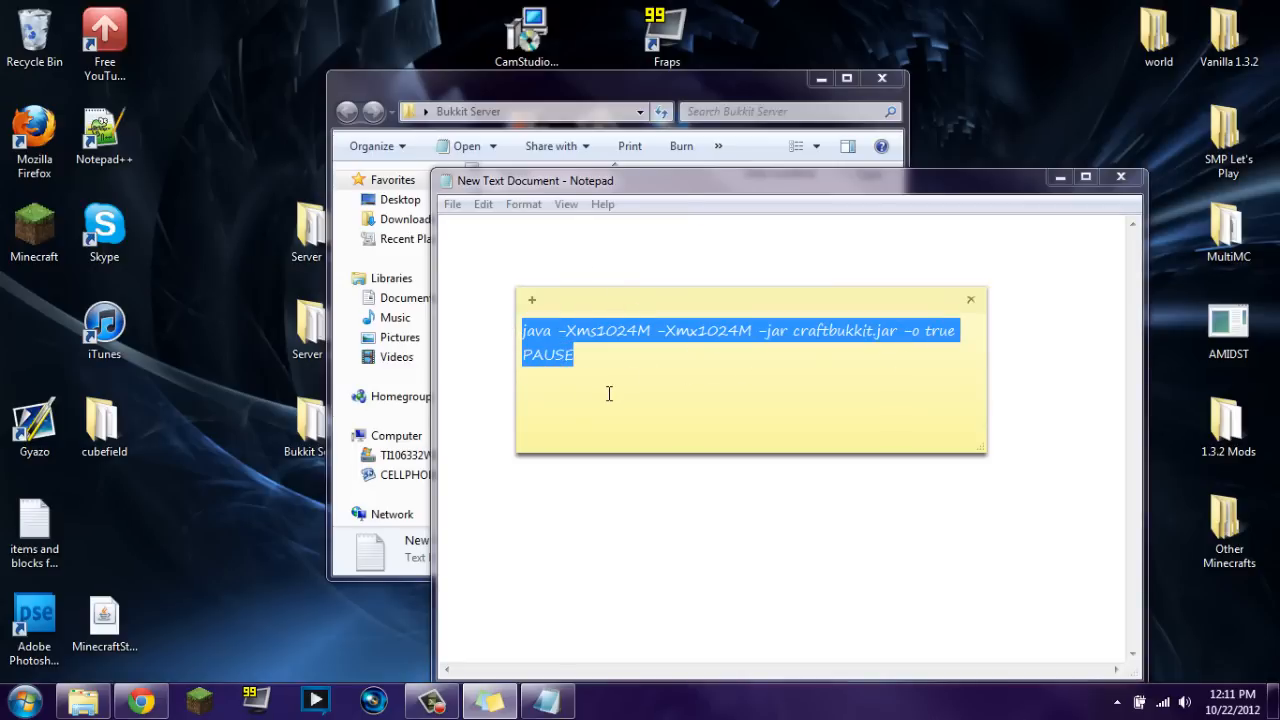
left_click(660, 253)
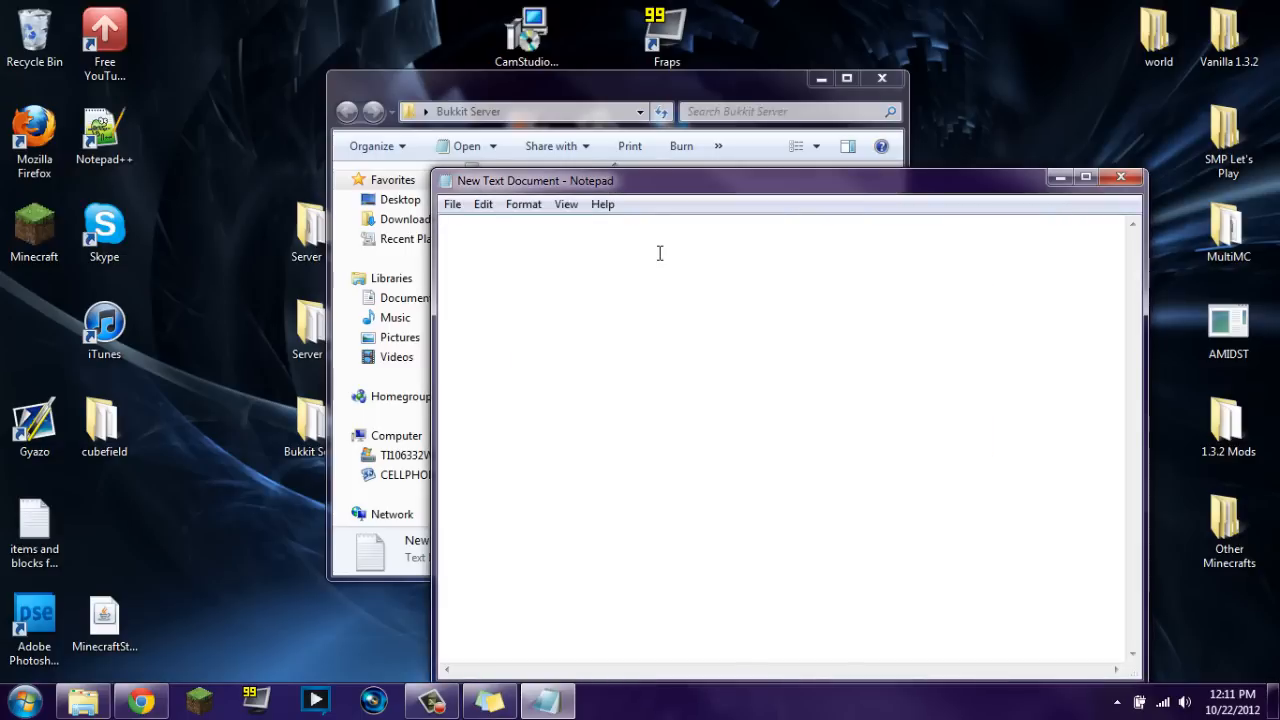
key("ctrl+v")
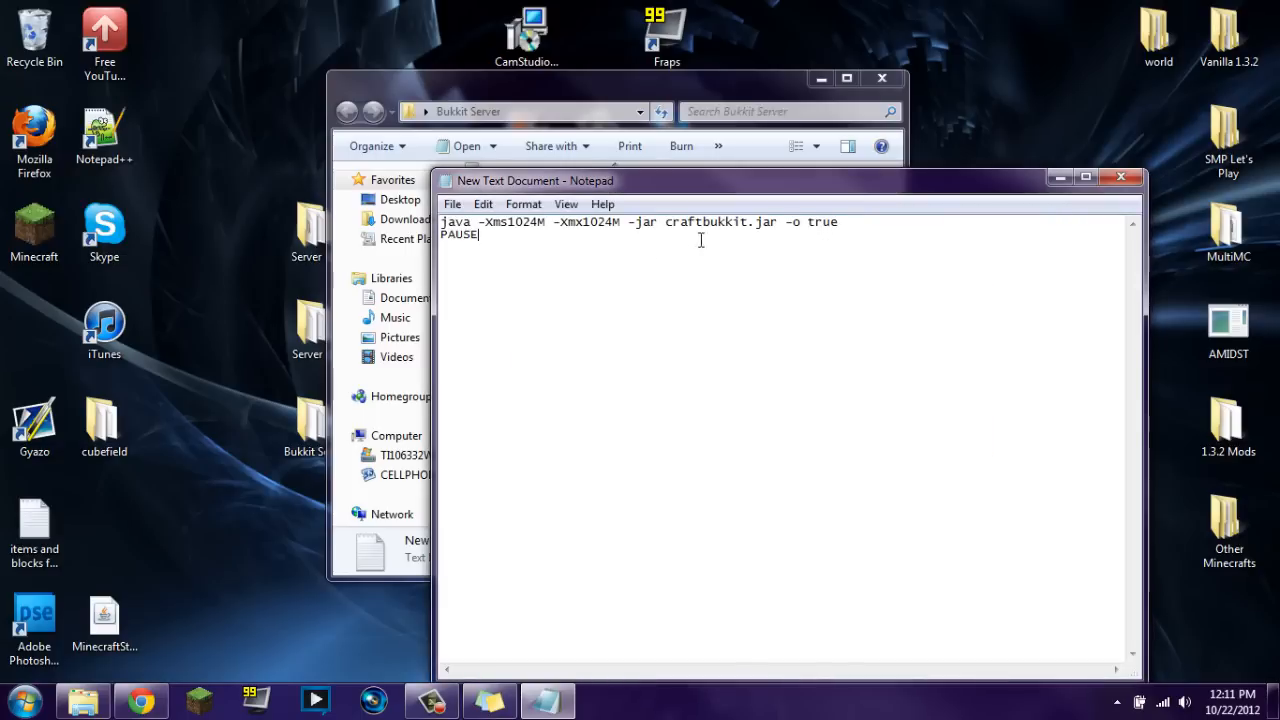
Step: Uncover the folder's file list and copy the file name craftbukkit-1.3.2-R2.0 from the jar file
double_click(697, 221)
left_click_drag(714, 197, 736, 274)
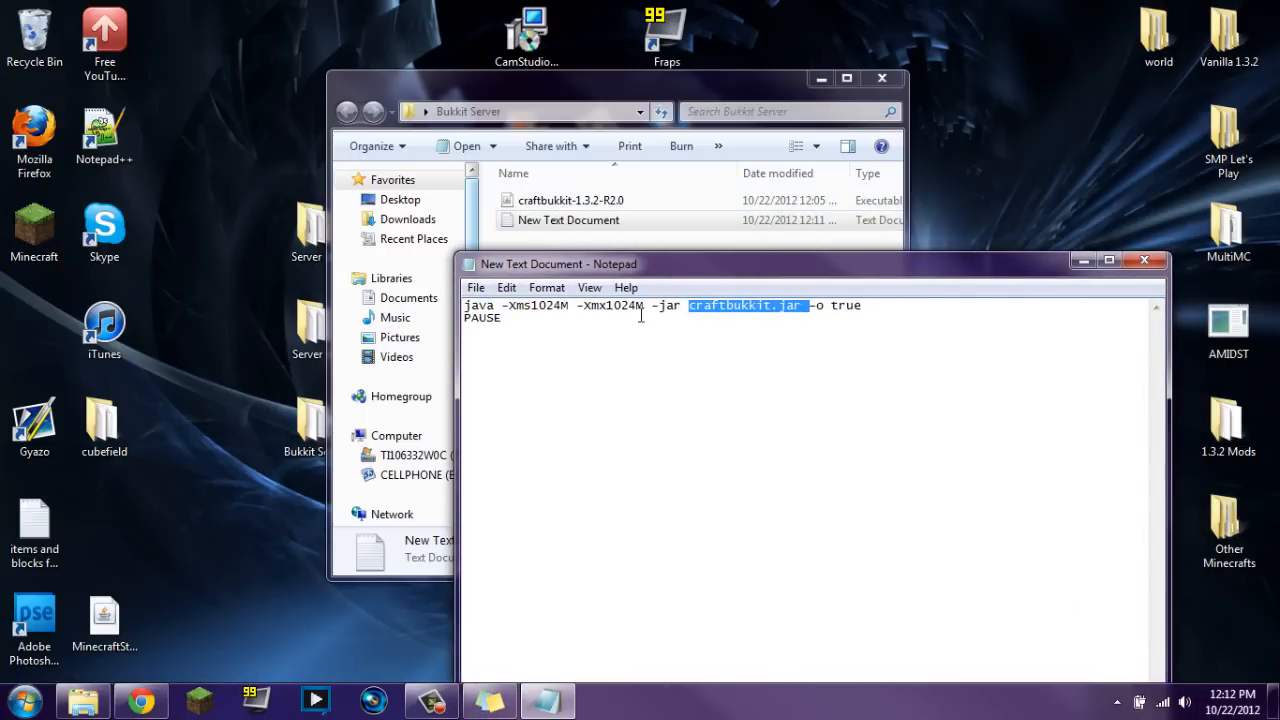
left_click_drag(465, 305, 689, 307)
left_click(771, 310)
left_click(578, 202)
left_click(579, 204)
key("ctrl+c")
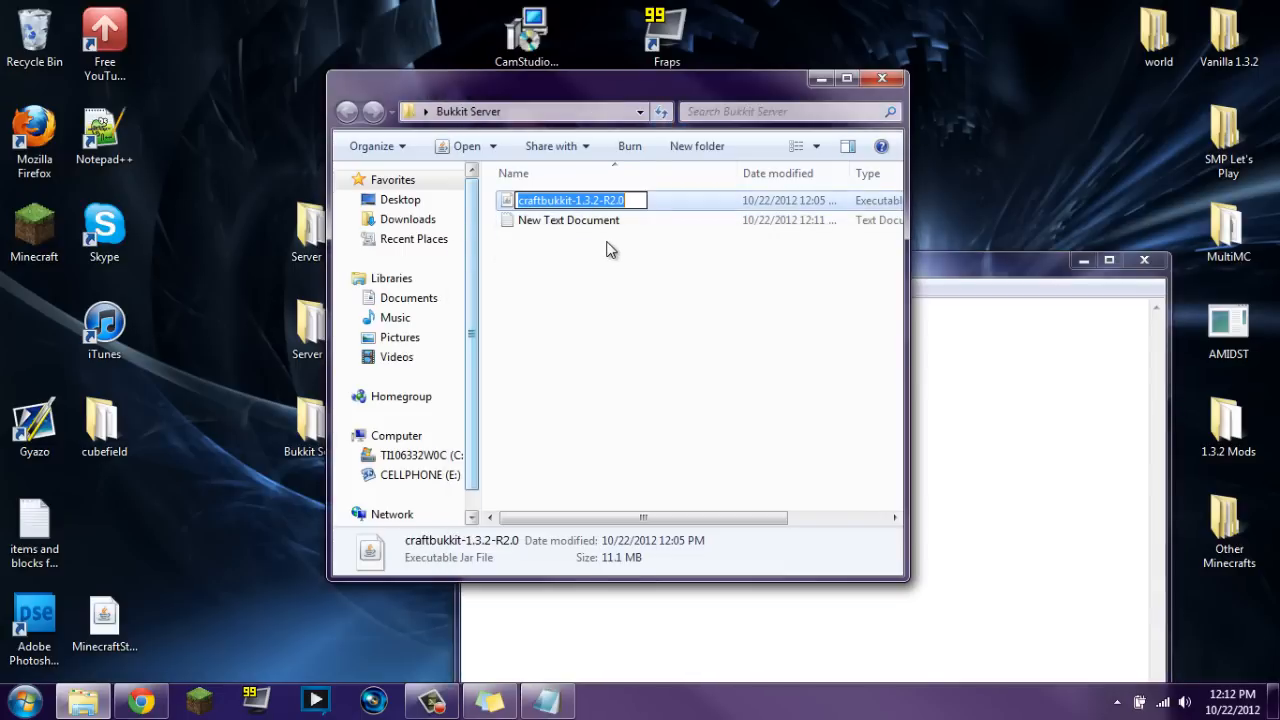
left_click(990, 330)
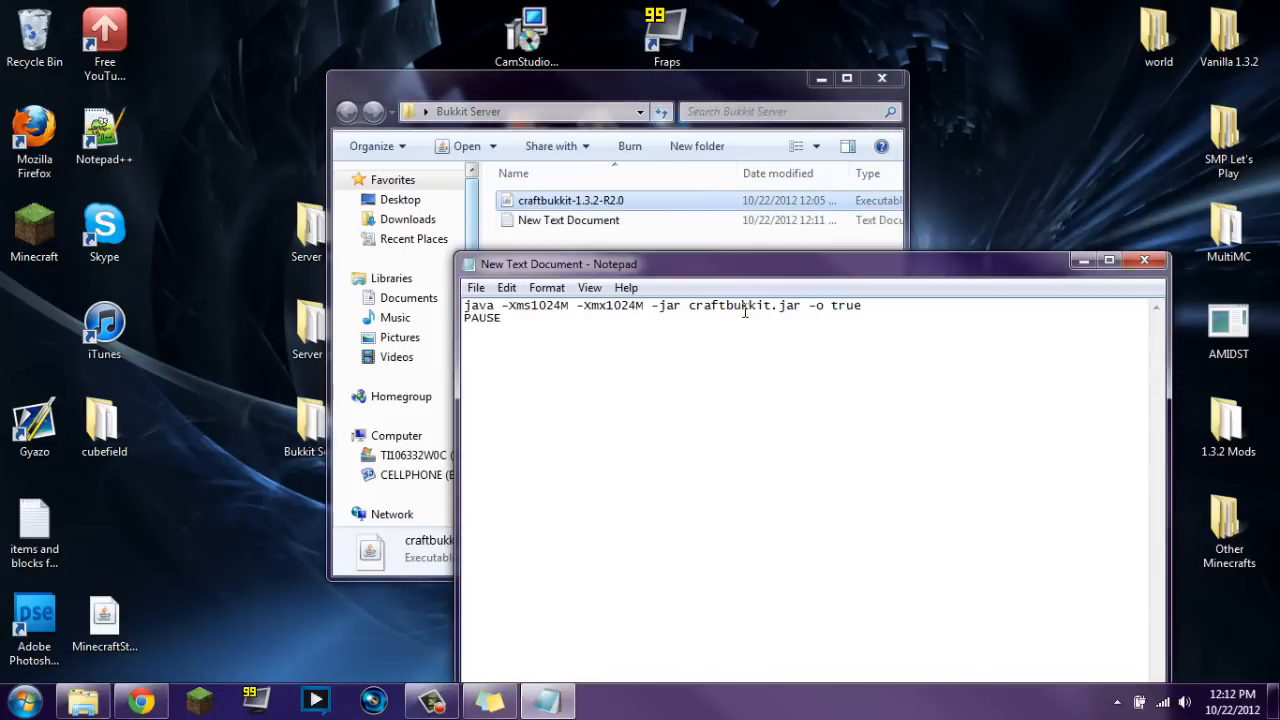
left_click_drag(769, 305, 689, 306)
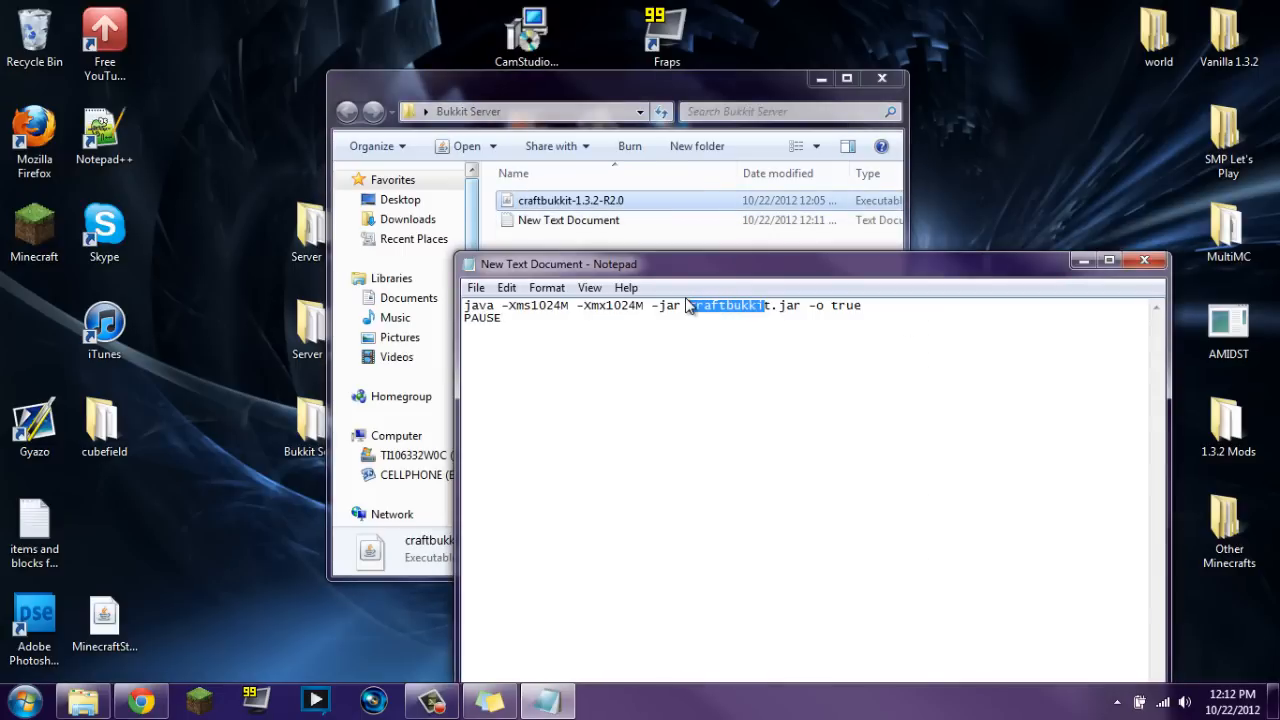
key("BackSpace")
key("shift+End")
key("Delete")
key("ctrl+z")
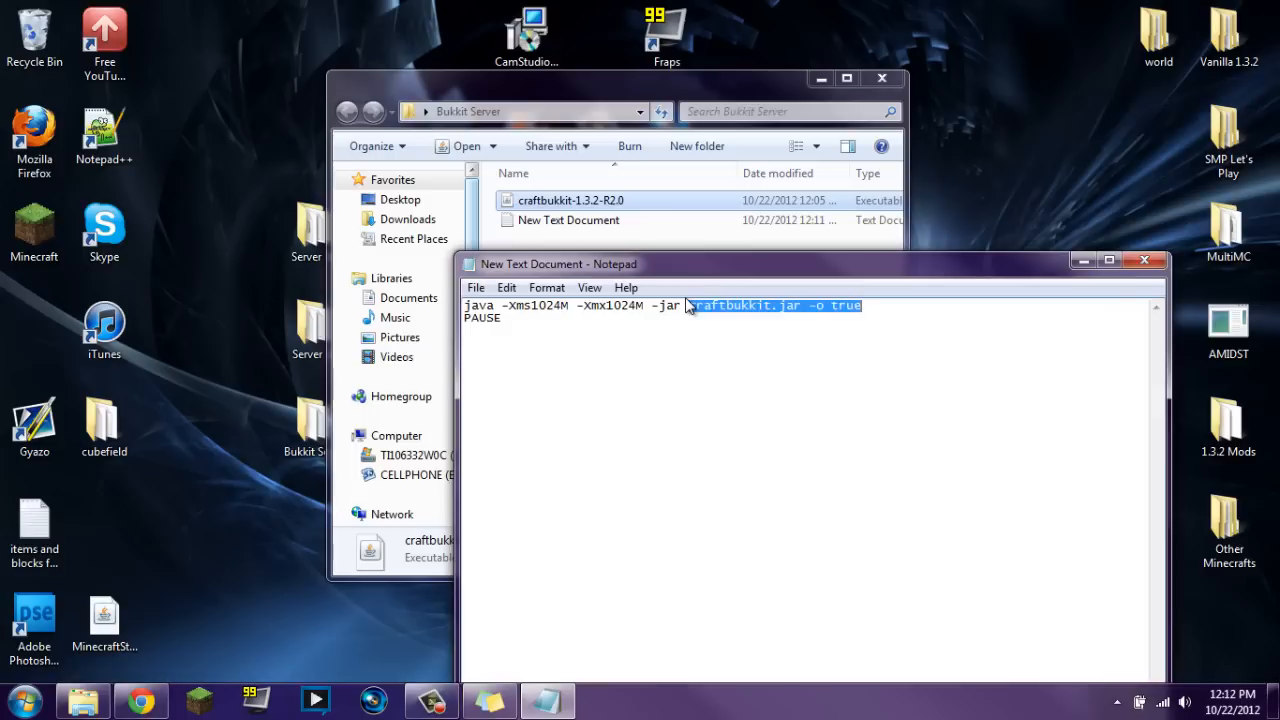
Step: Replace craftbukkit with the copied name craftbukkit-1.3.2-R2.0 in the script's java line, keeping the .jar ending
key("End")
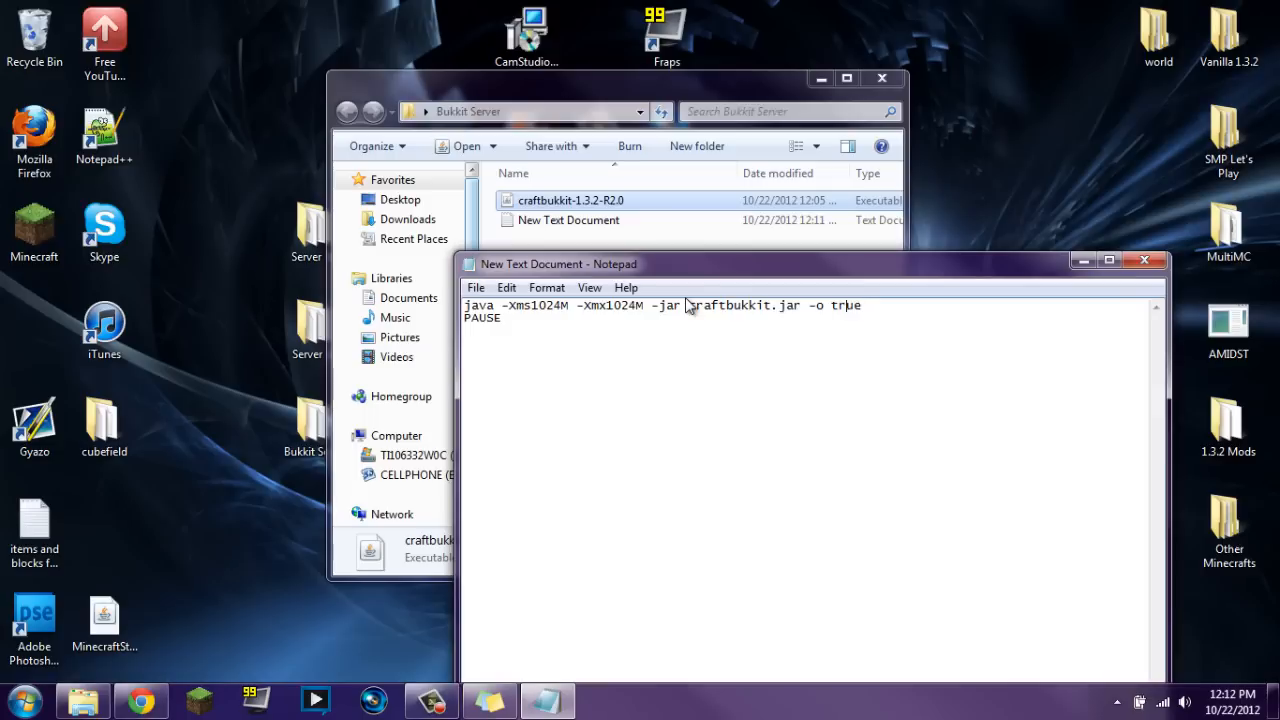
key("Right")
key("ctrl+shift+Left")
key("ctrl+v")
Step: Examine the .jar ending, the PAUSE line and the Xms and Xmx memory arguments of the startup script
left_click_drag(852, 306, 886, 310)
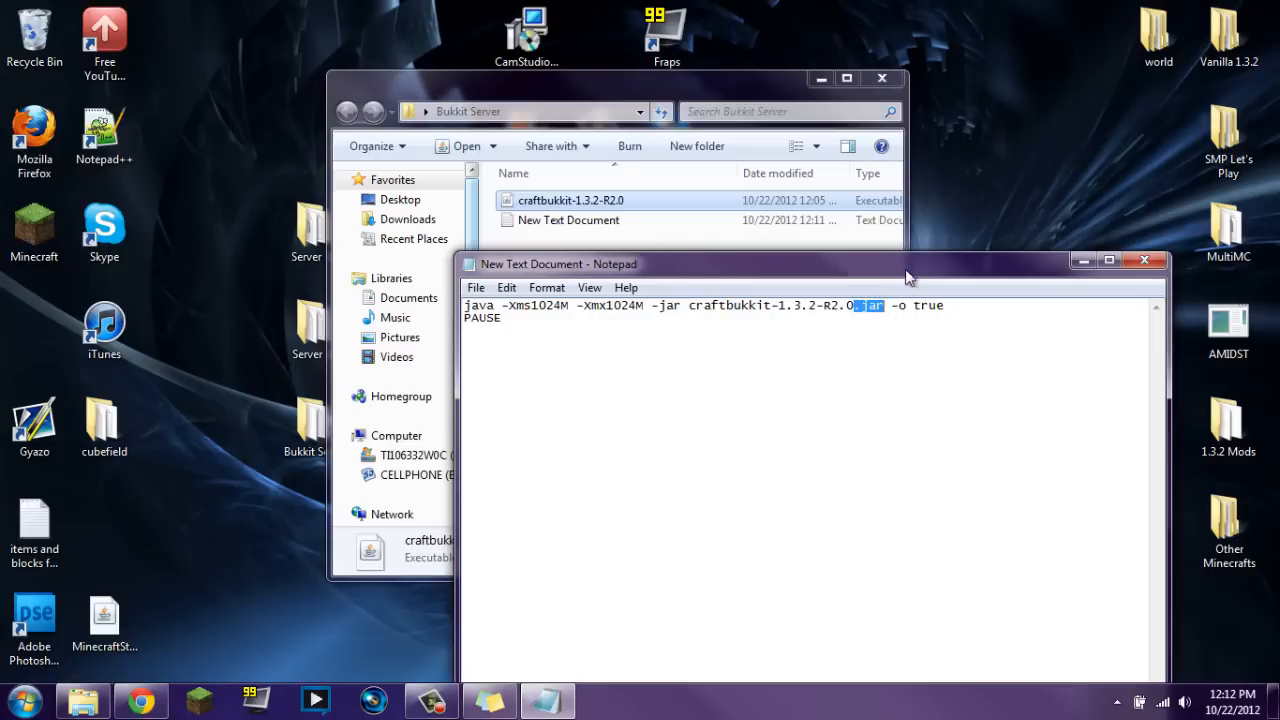
left_click_drag(580, 317, 443, 334)
left_click(590, 347)
left_click_drag(638, 306, 606, 307)
left_click_drag(570, 305, 502, 305)
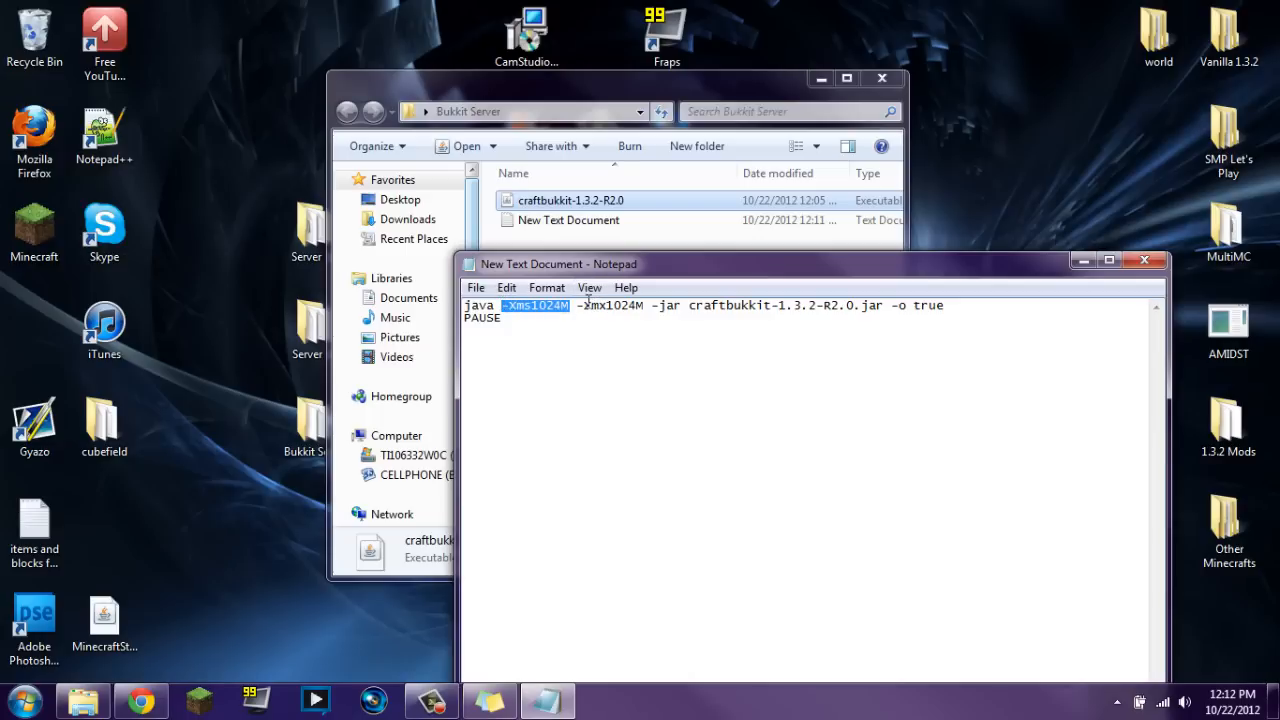
left_click_drag(578, 305, 607, 314)
left_click(640, 307)
double_click(619, 312)
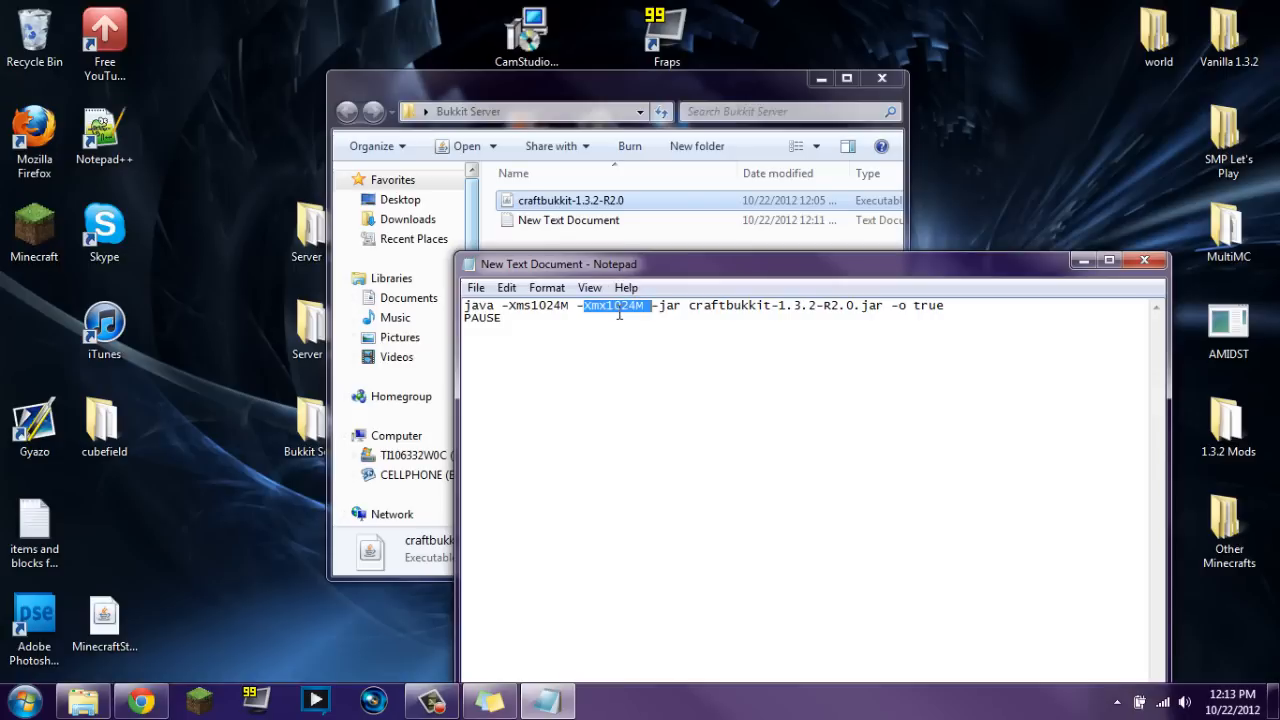
left_click(620, 309)
left_click(609, 307)
left_click_drag(610, 307, 638, 304)
Step: Compute 1024*8 and 4*1024 in Calculator to get memory sizes in megabytes, and close it
key("super+r")
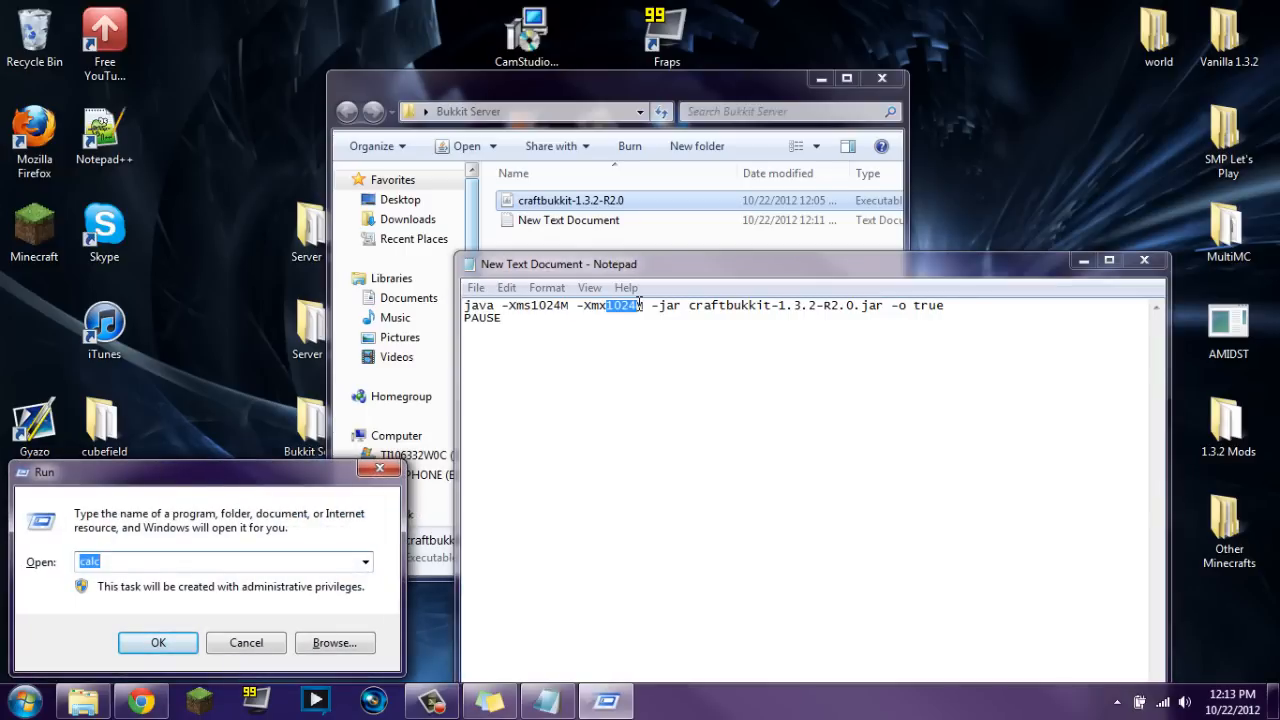
type("calc")
key("Return")
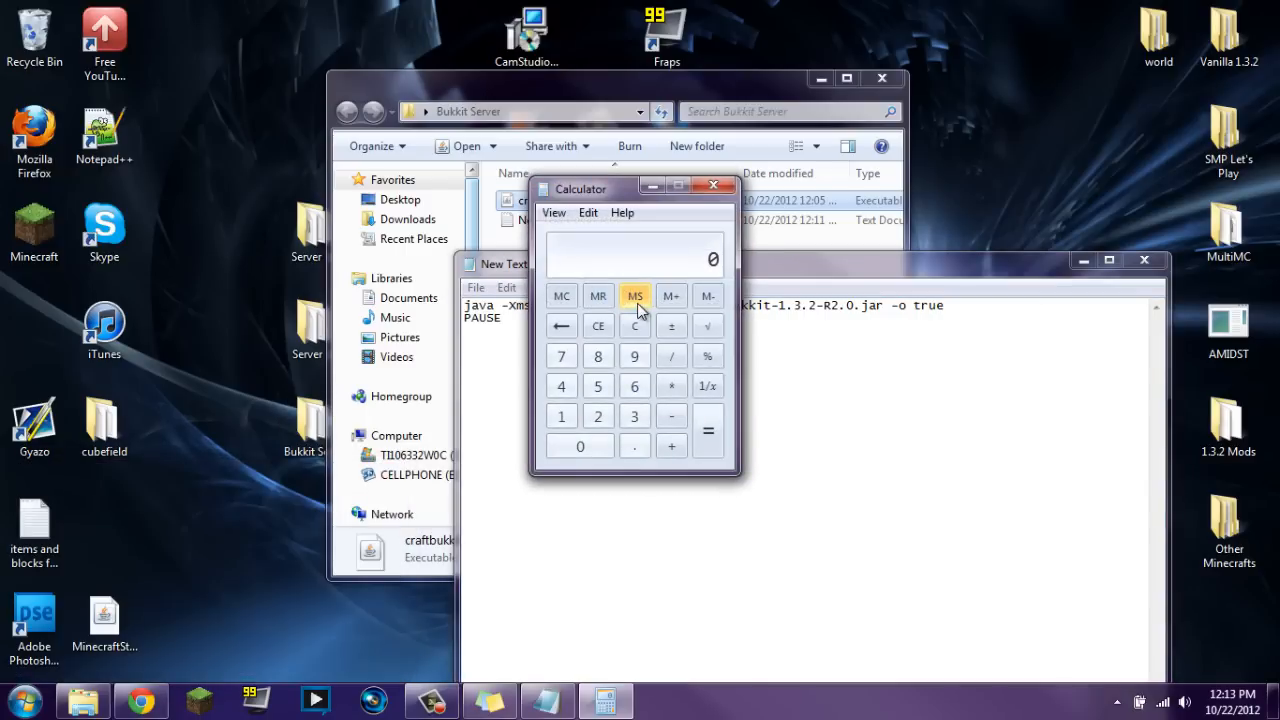
type("1024*8")
key("Return")
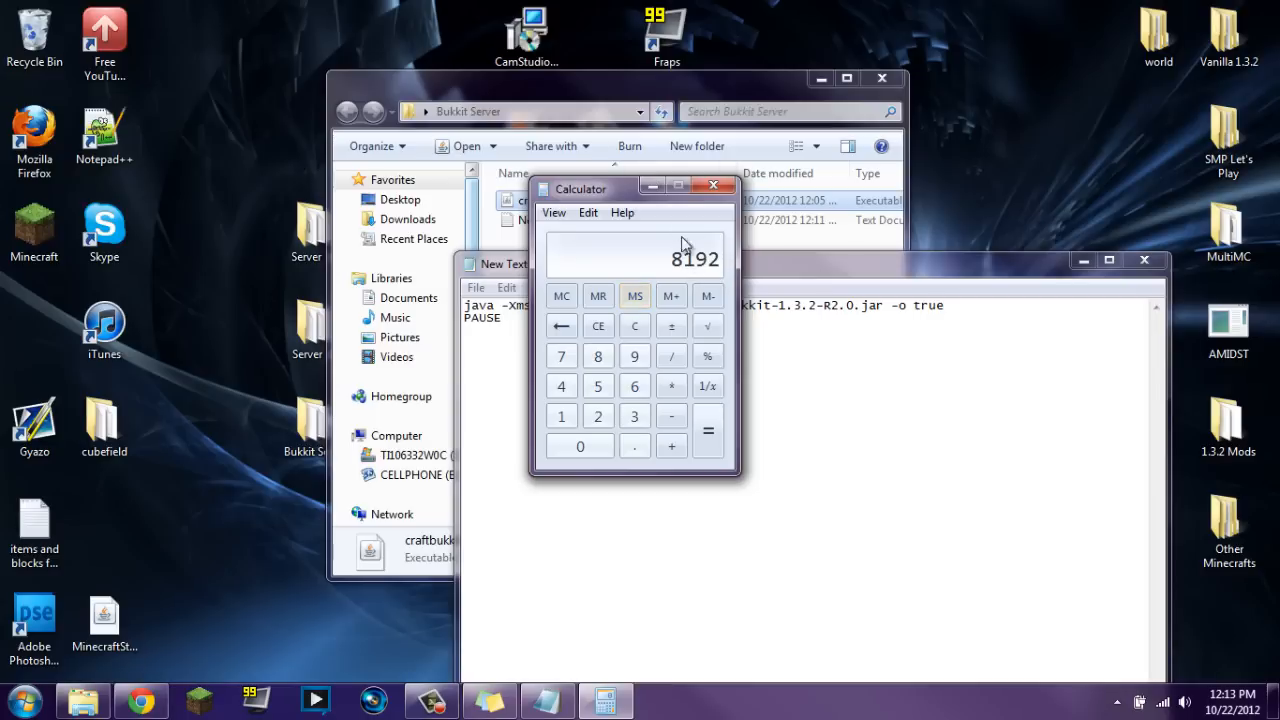
left_click_drag(620, 192, 388, 217)
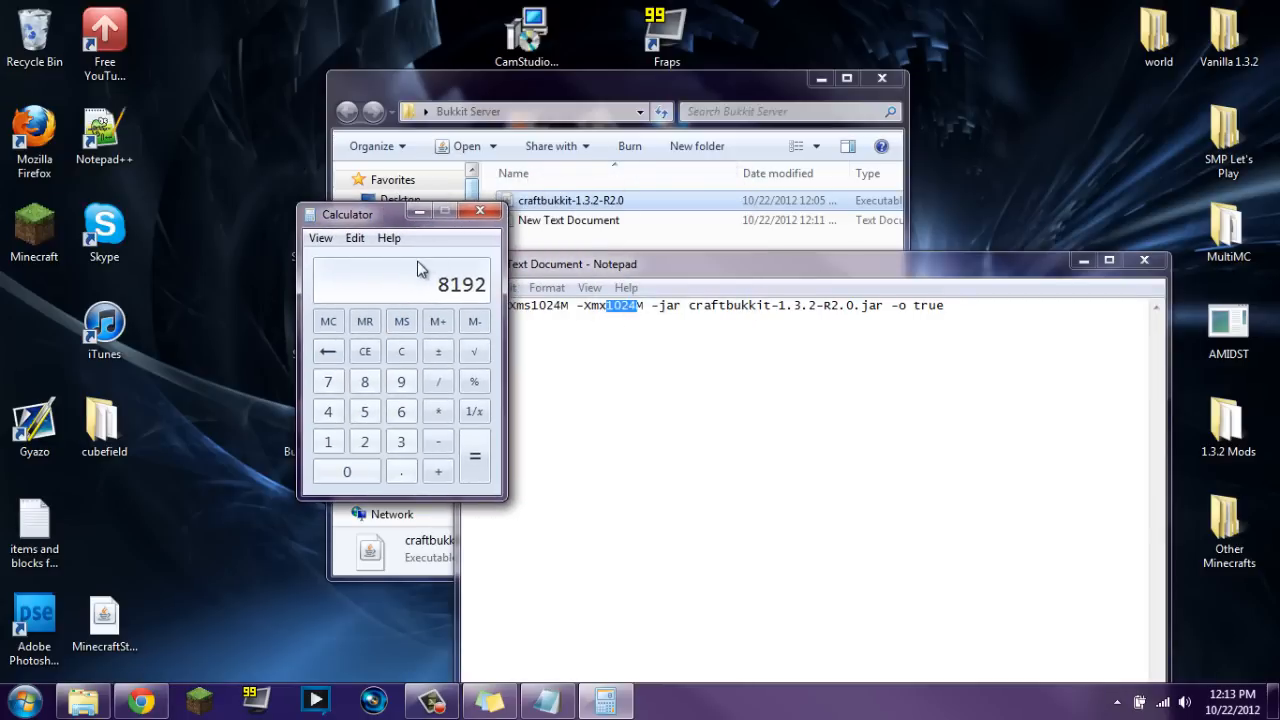
left_click(400, 355)
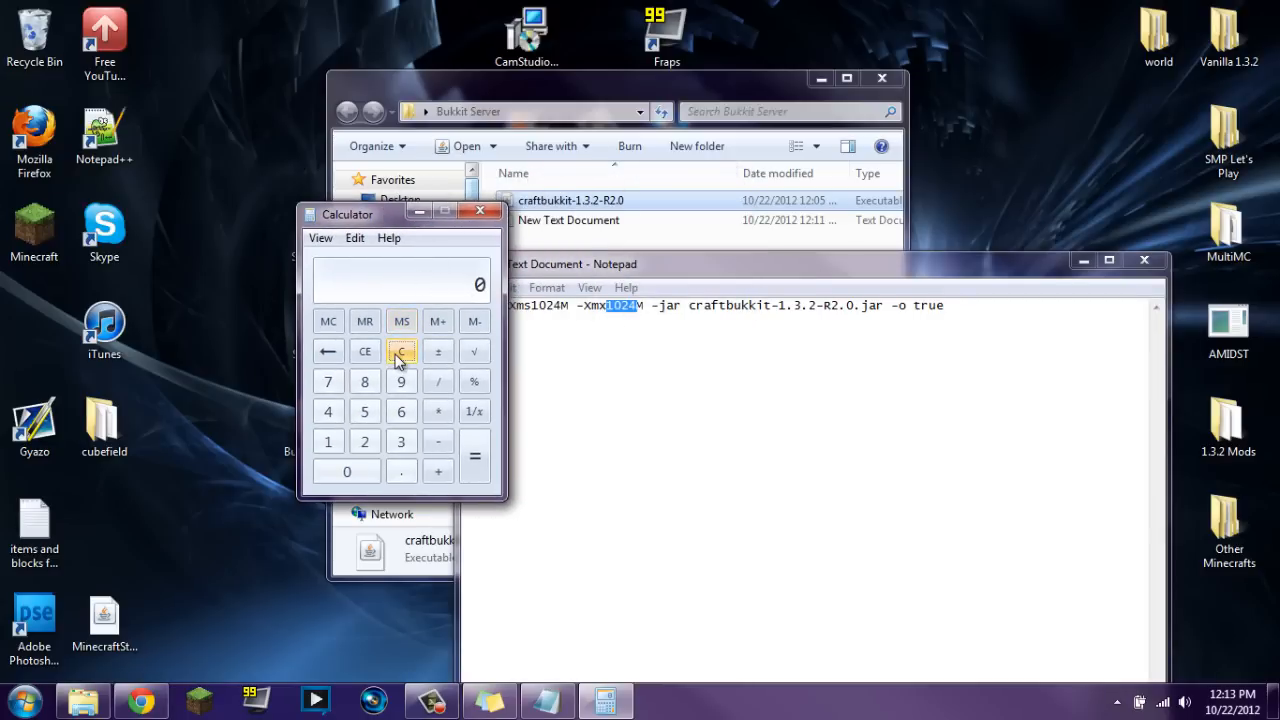
type("4 * 1024")
key("Return")
left_click(480, 210)
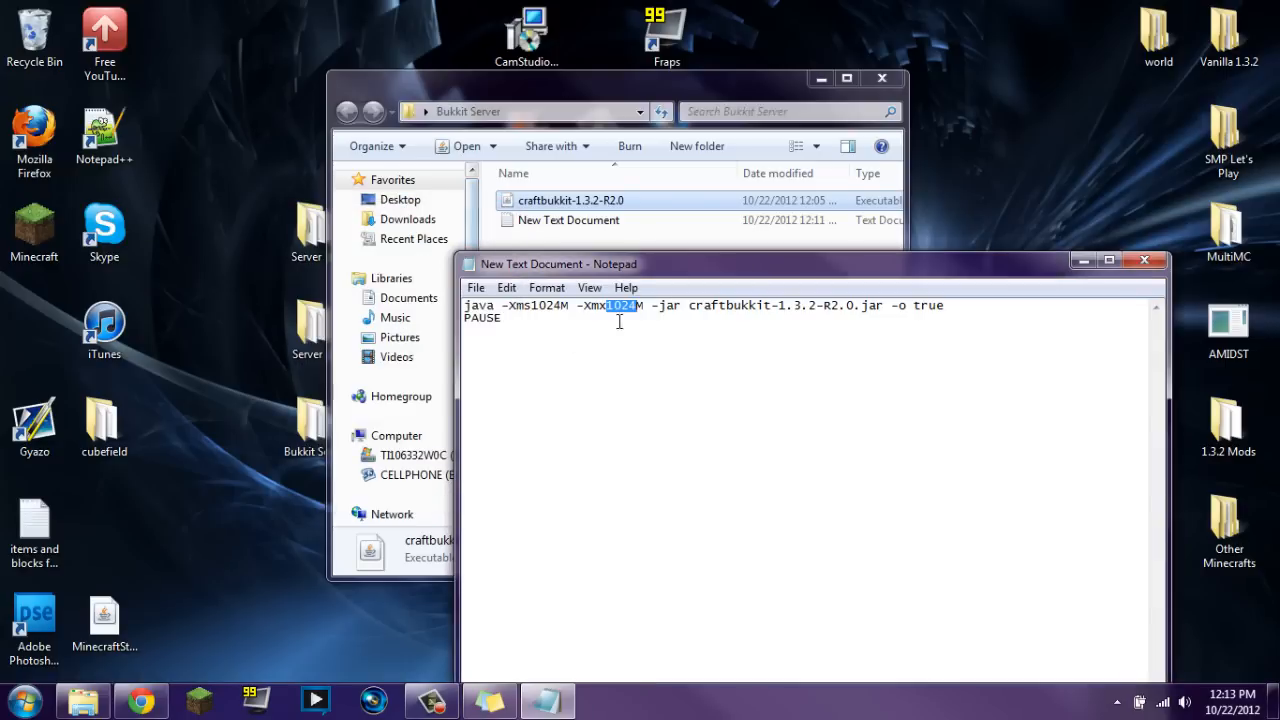
Step: Set the script's maximum memory argument Xmx to 4096M and save the text document
type("4096")
left_click(638, 328)
left_click(476, 287)
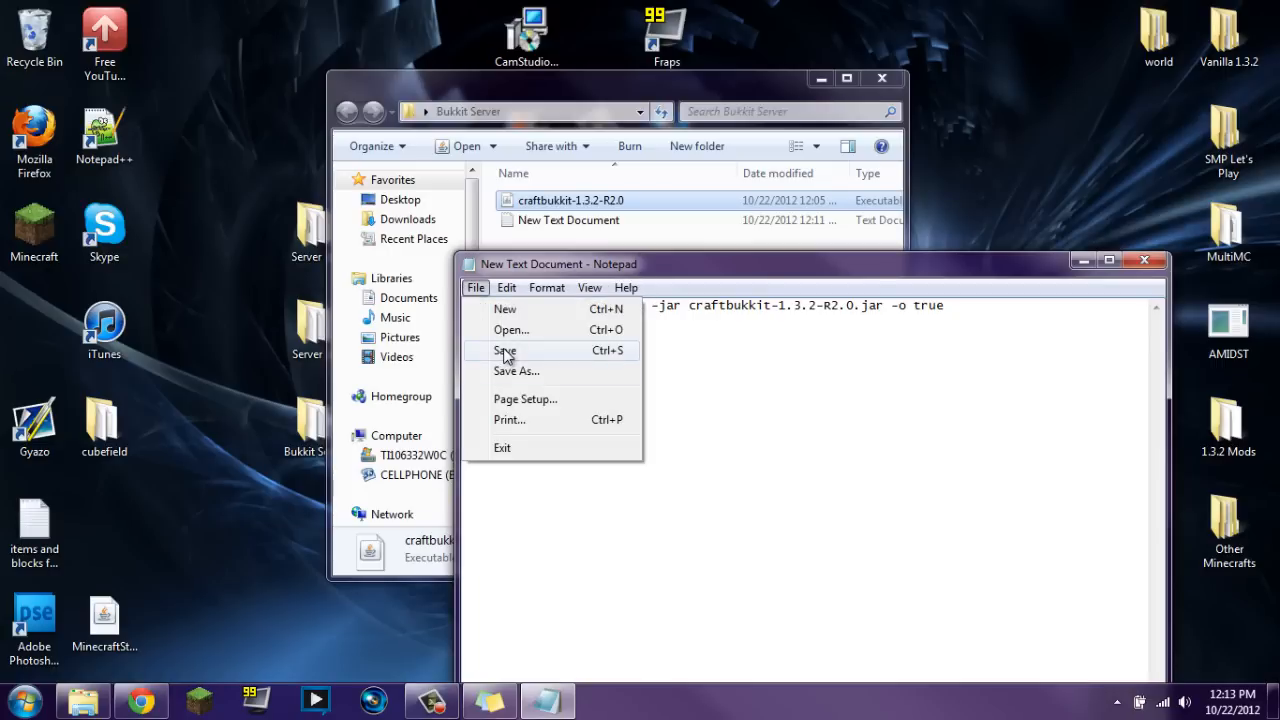
left_click(503, 350)
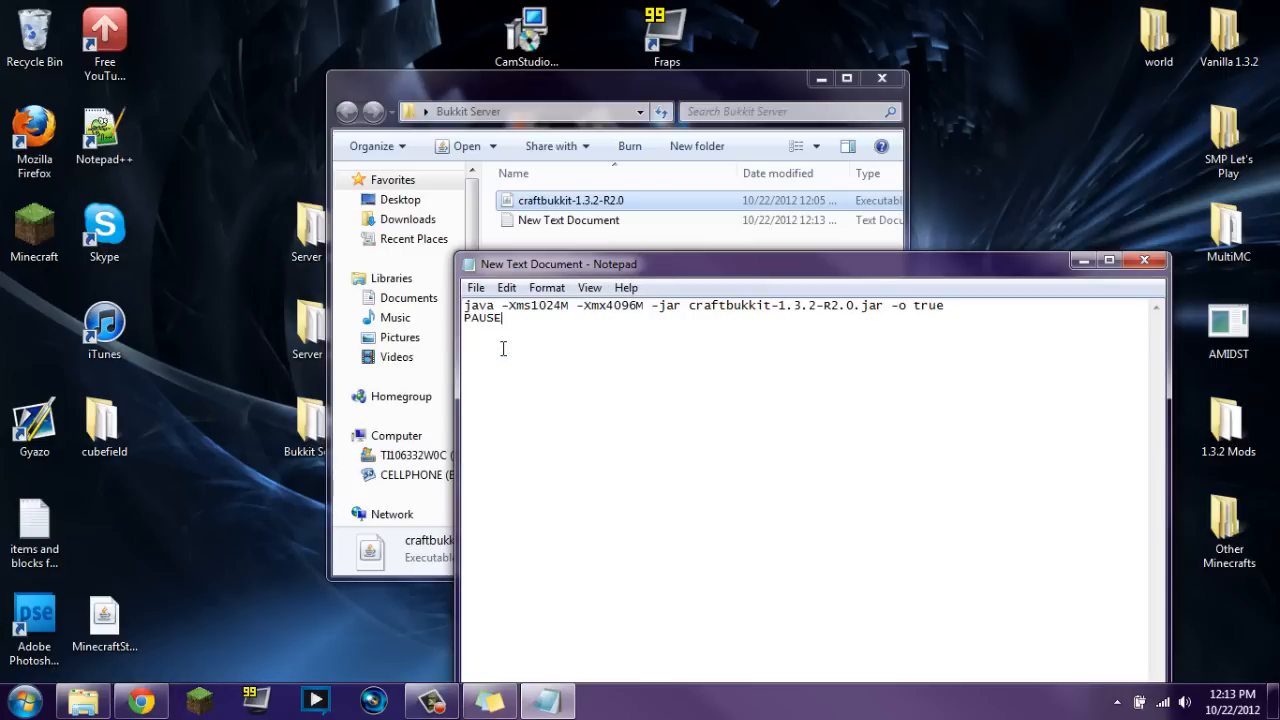
Step: Save the script under the name run.bat with the file type All Files in the Bukkit Server folder, and close Notepad
left_click(476, 287)
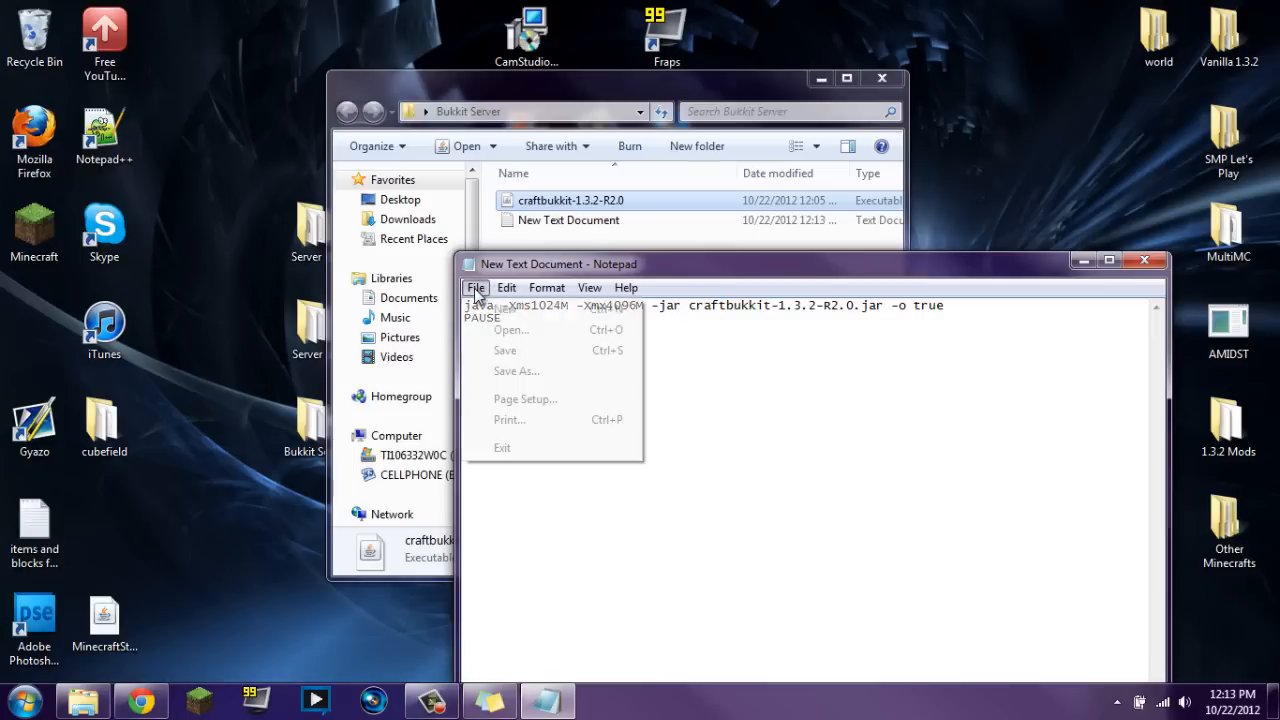
left_click(508, 370)
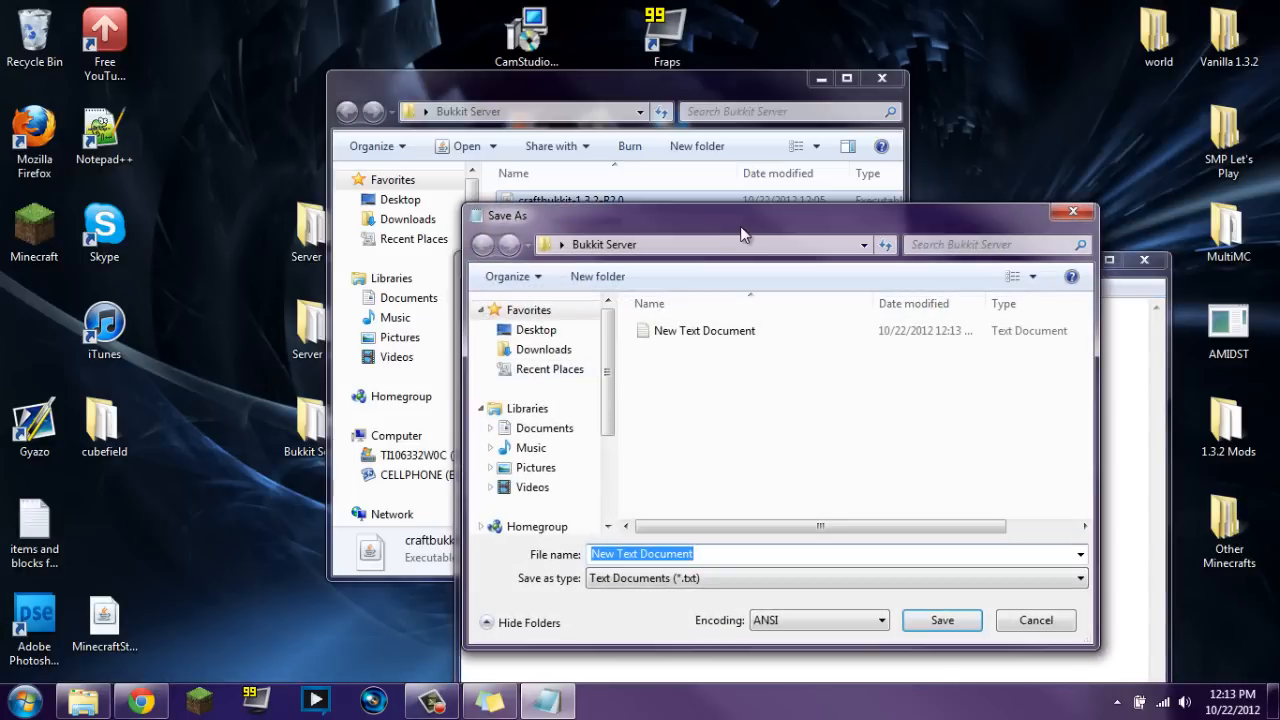
left_click_drag(742, 230, 678, 147)
type("ru")
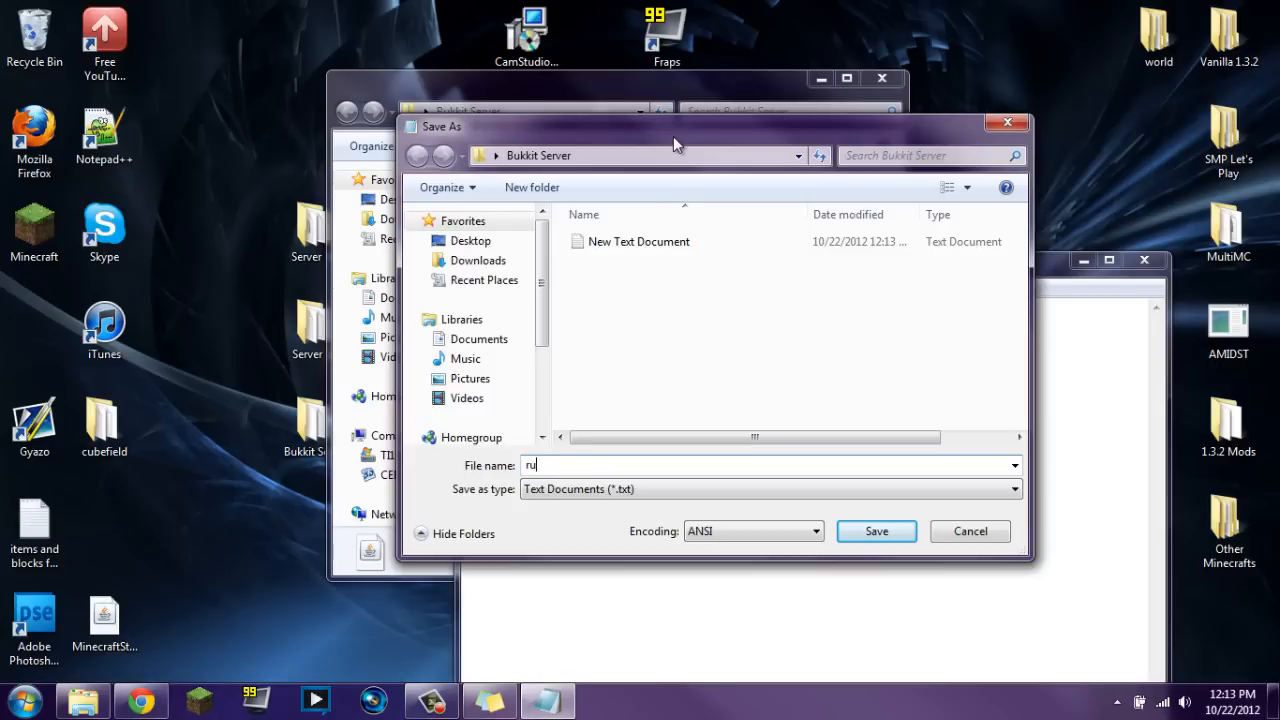
key("BackSpace")
key("BackSpace")
type("waffles.bat")
left_click(538, 494)
left_click(568, 521)
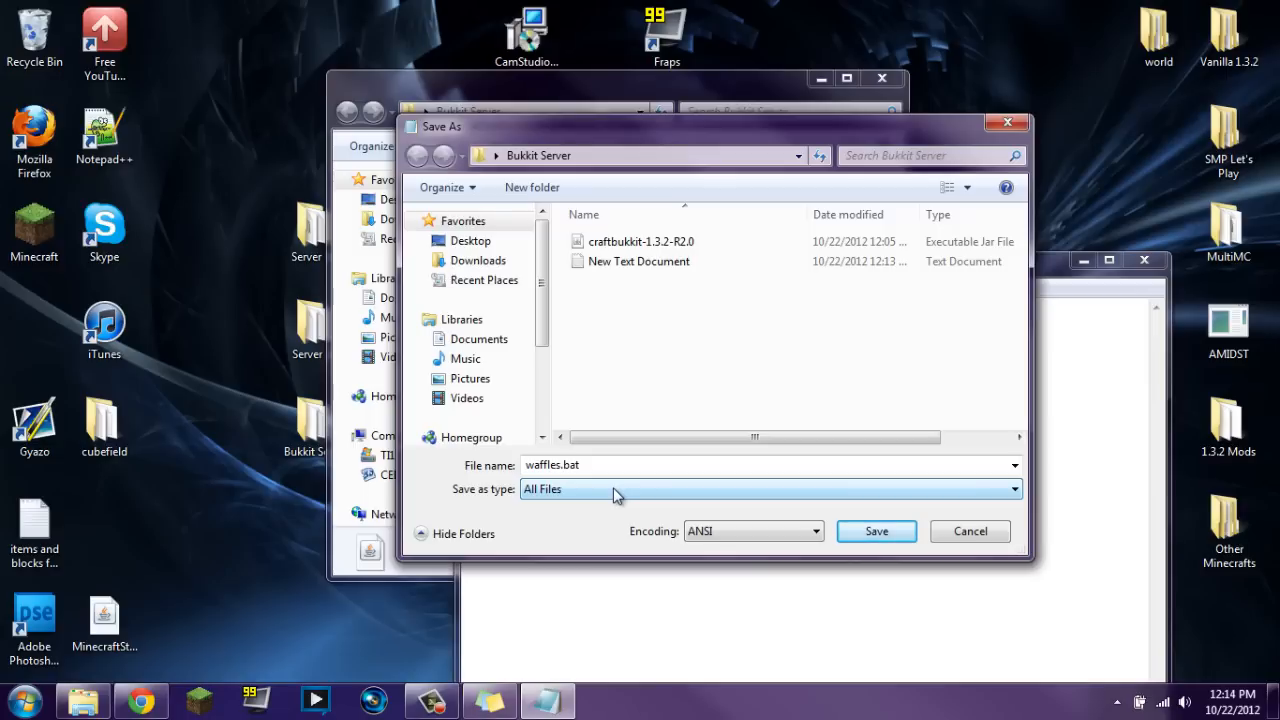
double_click(545, 464)
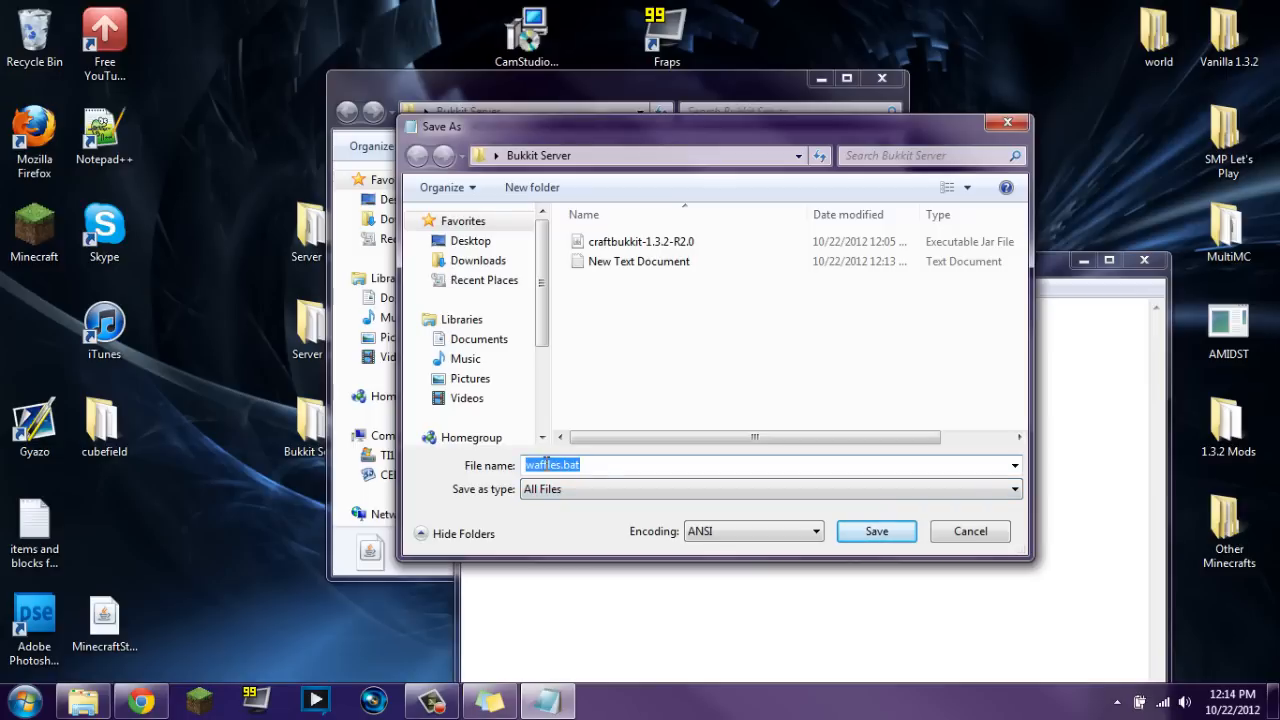
type("run.bat")
key("Return")
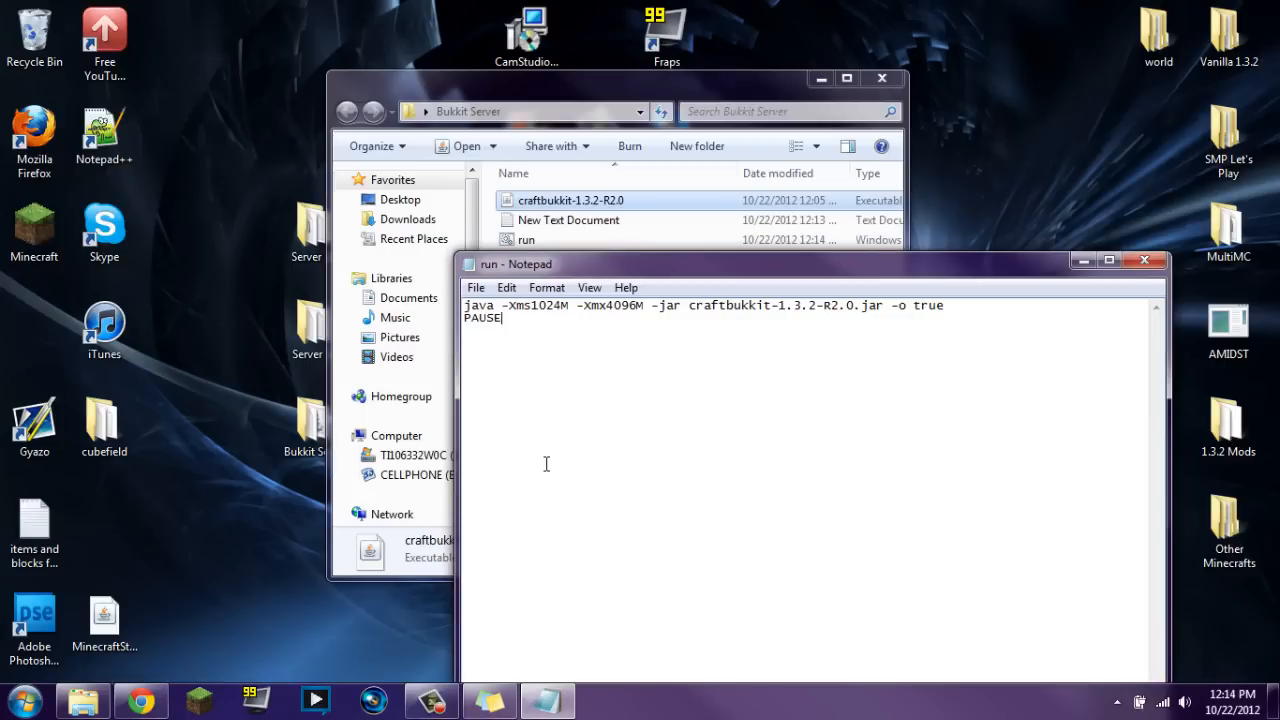
left_click(1144, 260)
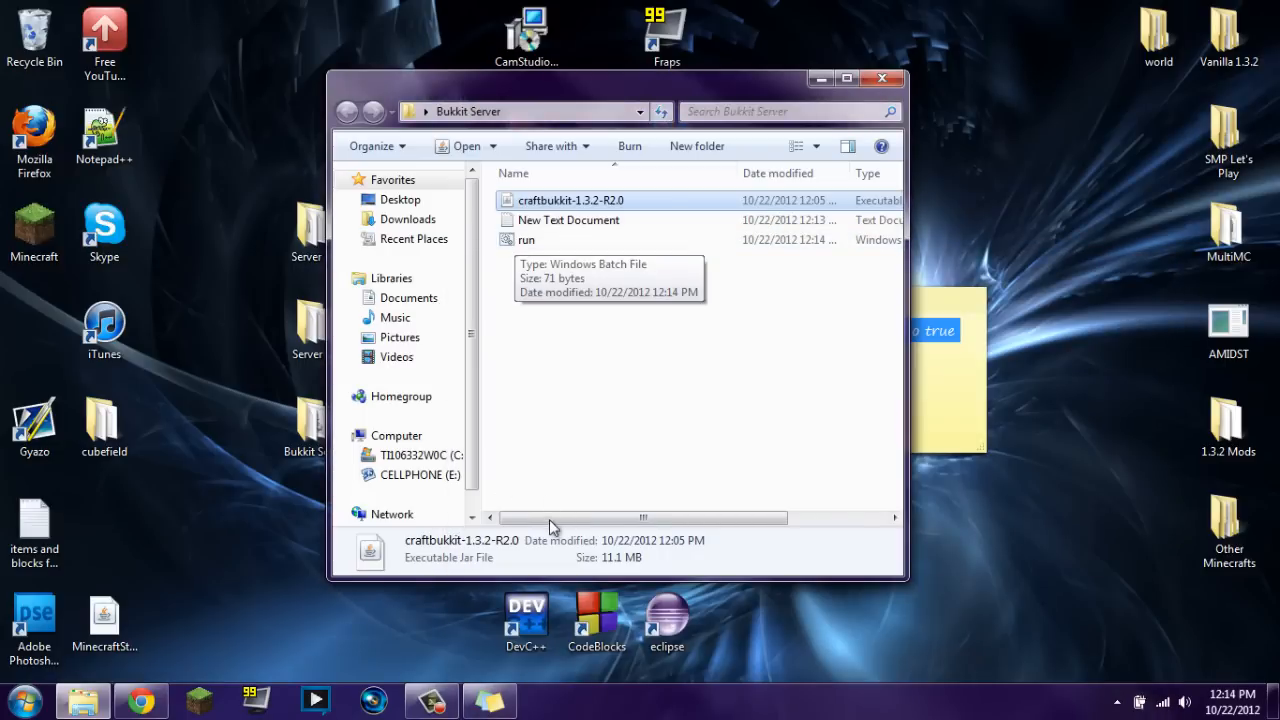
Step: Delete the New Text Document file from the Bukkit Server folder and close the sticky note
left_click_drag(570, 518, 485, 514)
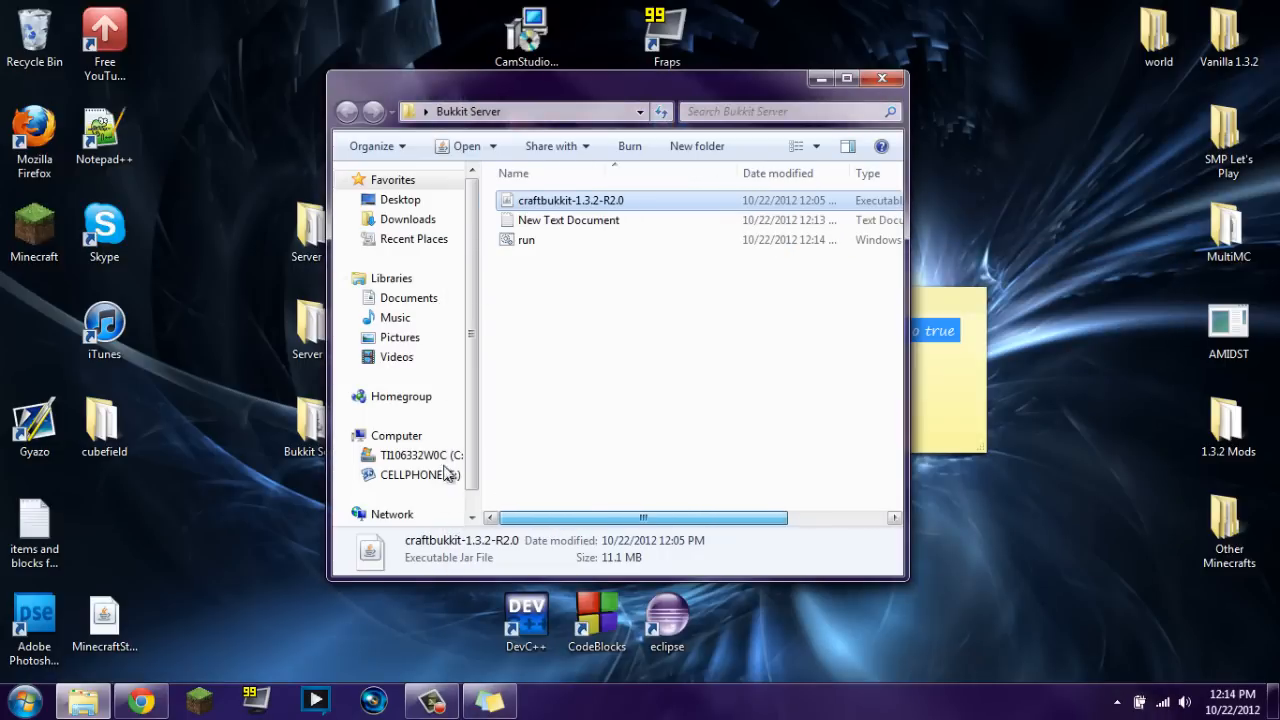
left_click(530, 222)
key("Delete")
key("BackSpace")
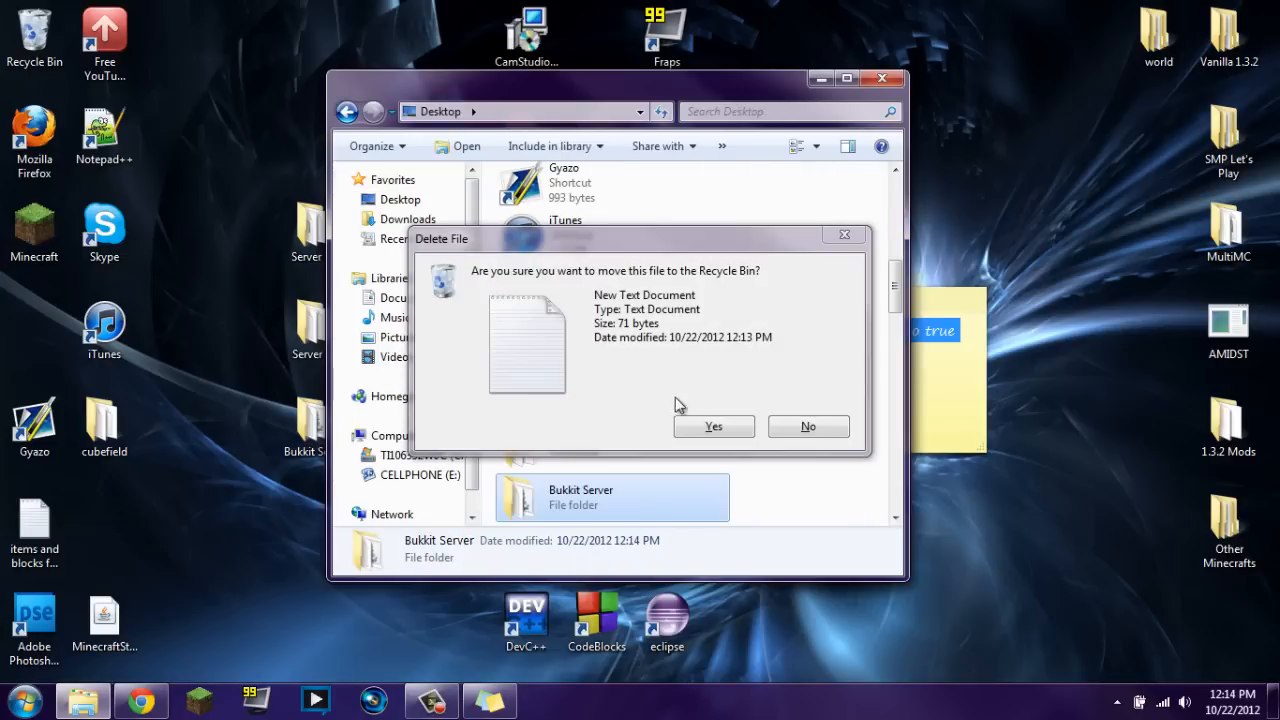
left_click(713, 427)
left_click(346, 111)
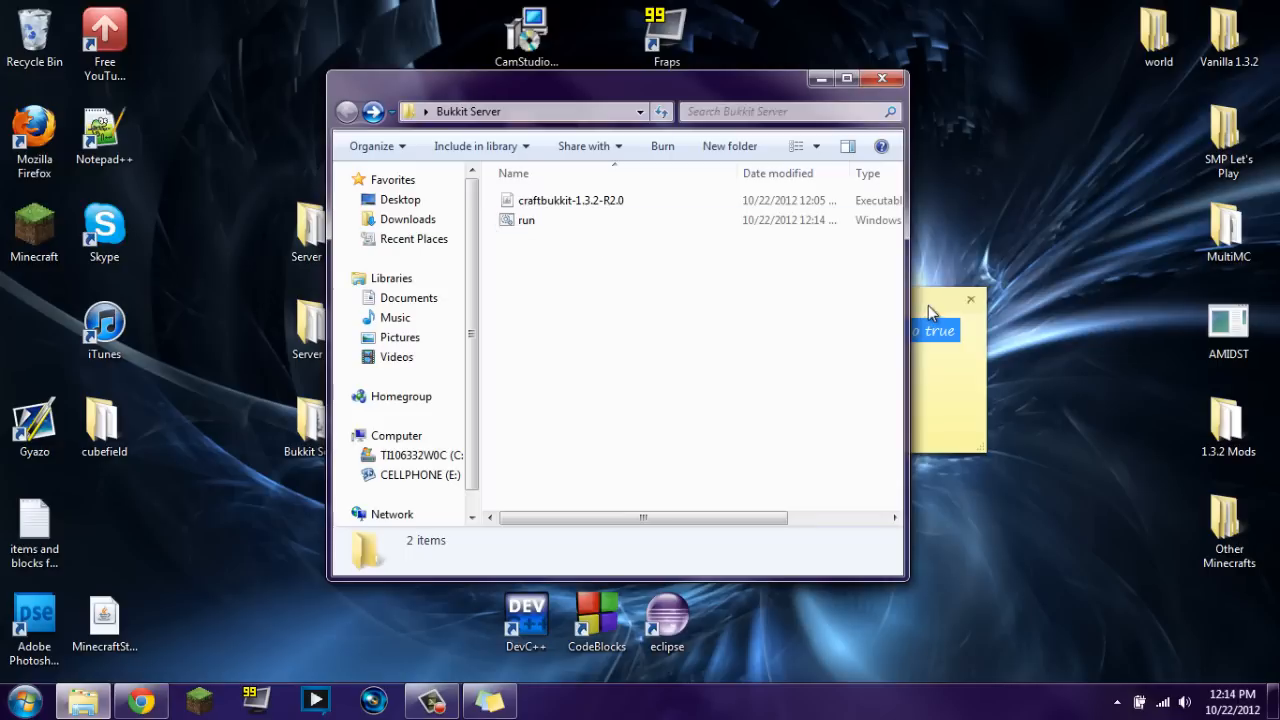
left_click(970, 300)
Step: Start the server with the run batch file, then shut it down with the stop command and close the console
double_click(522, 220)
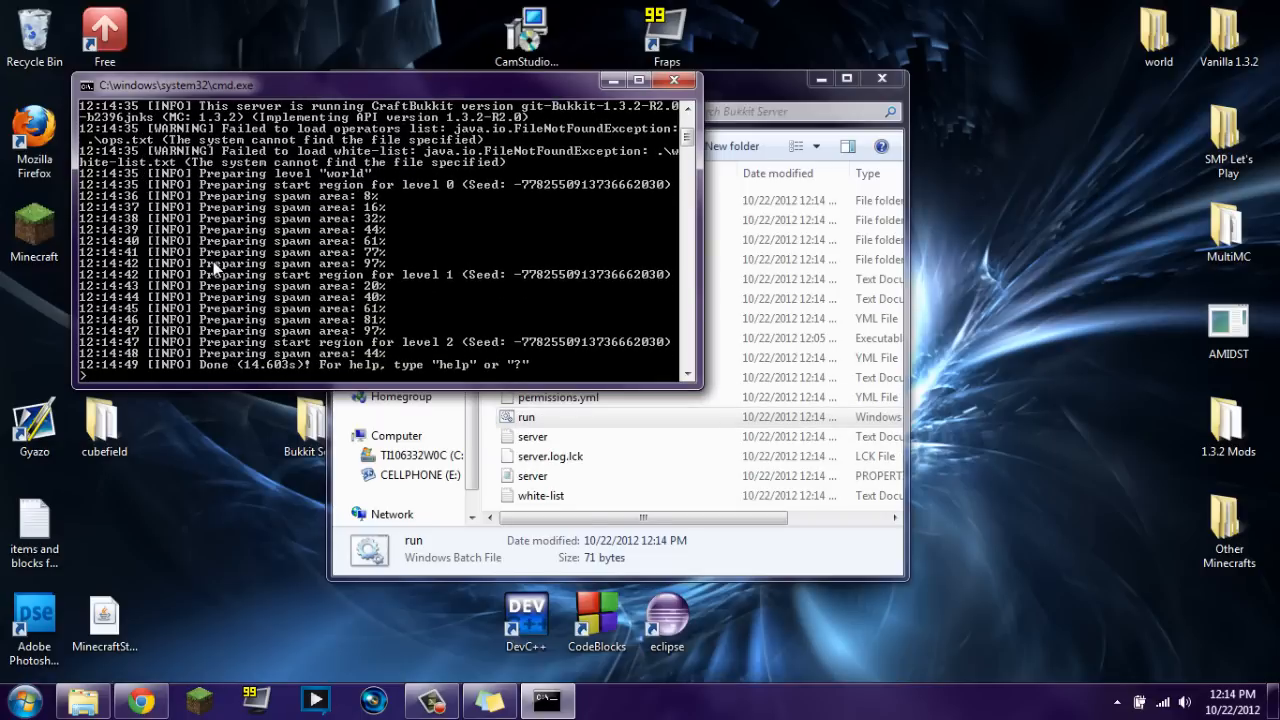
type("stop")
key("Return")
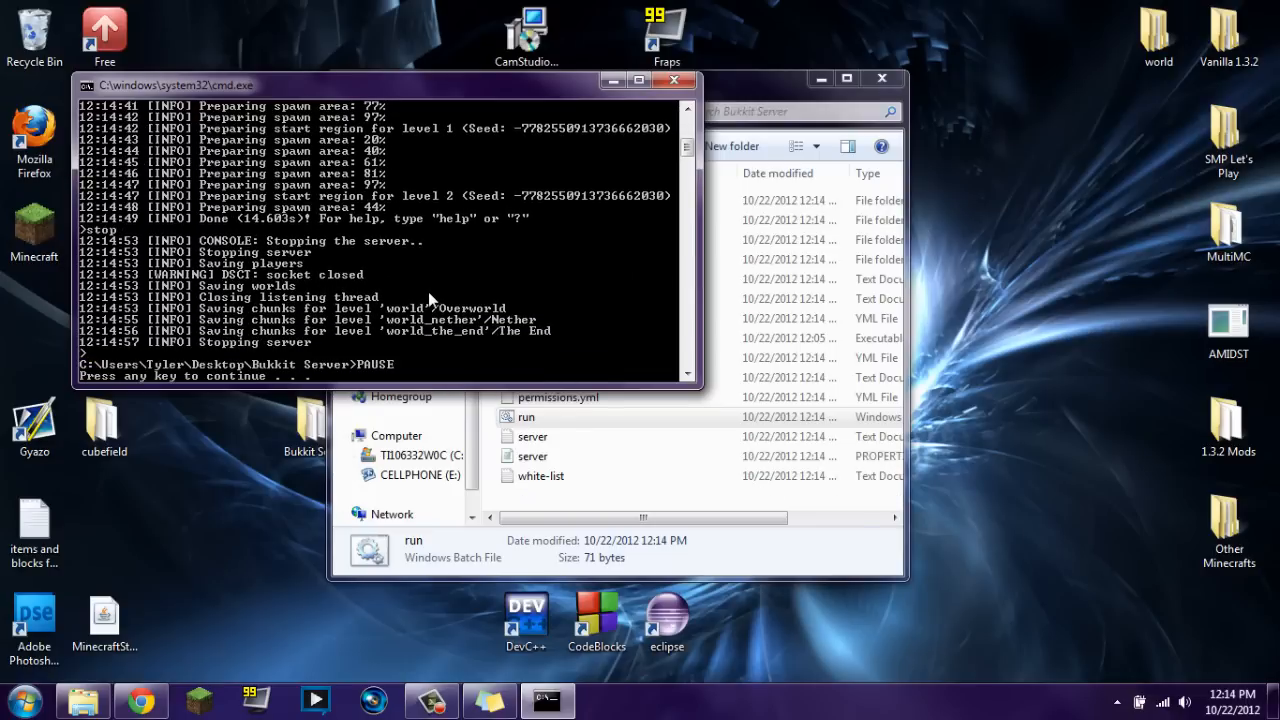
key("Return")
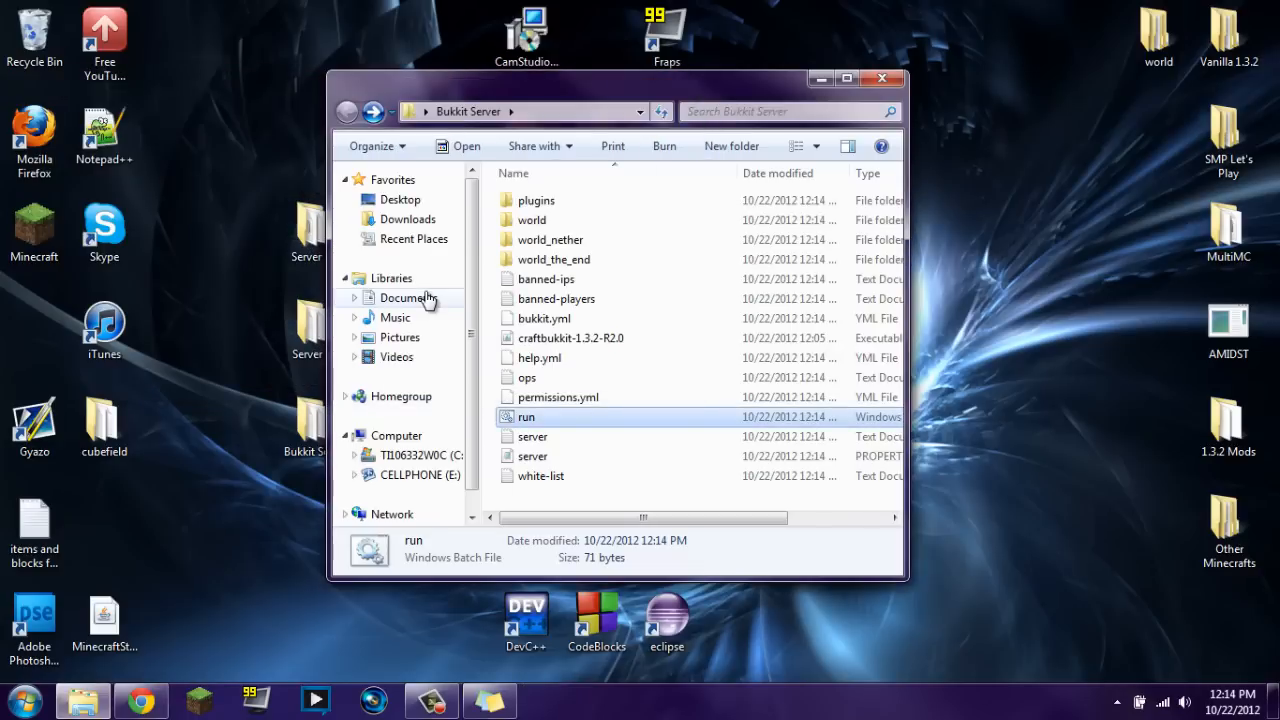
Step: Examine the generated world folders, ban lists and bukkit.yml alongside the craftbukkit jar in the Bukkit Server folder
left_click(590, 496)
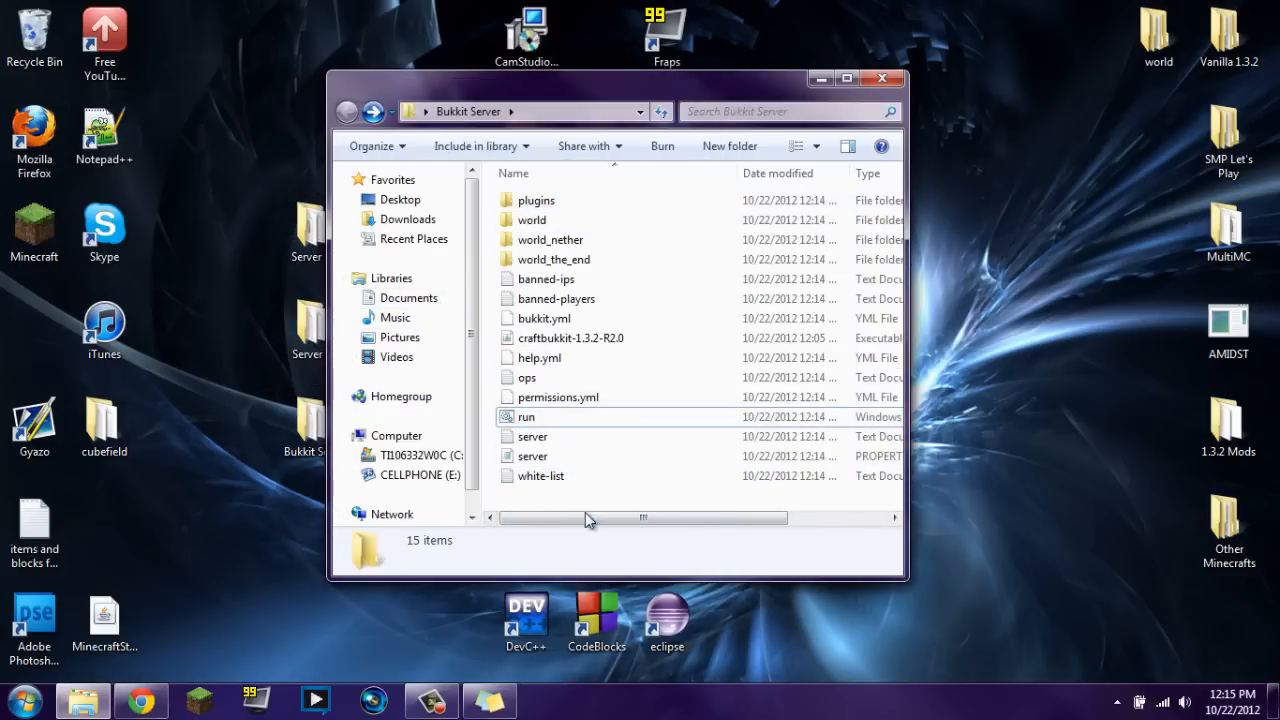
left_click_drag(585, 492, 576, 181)
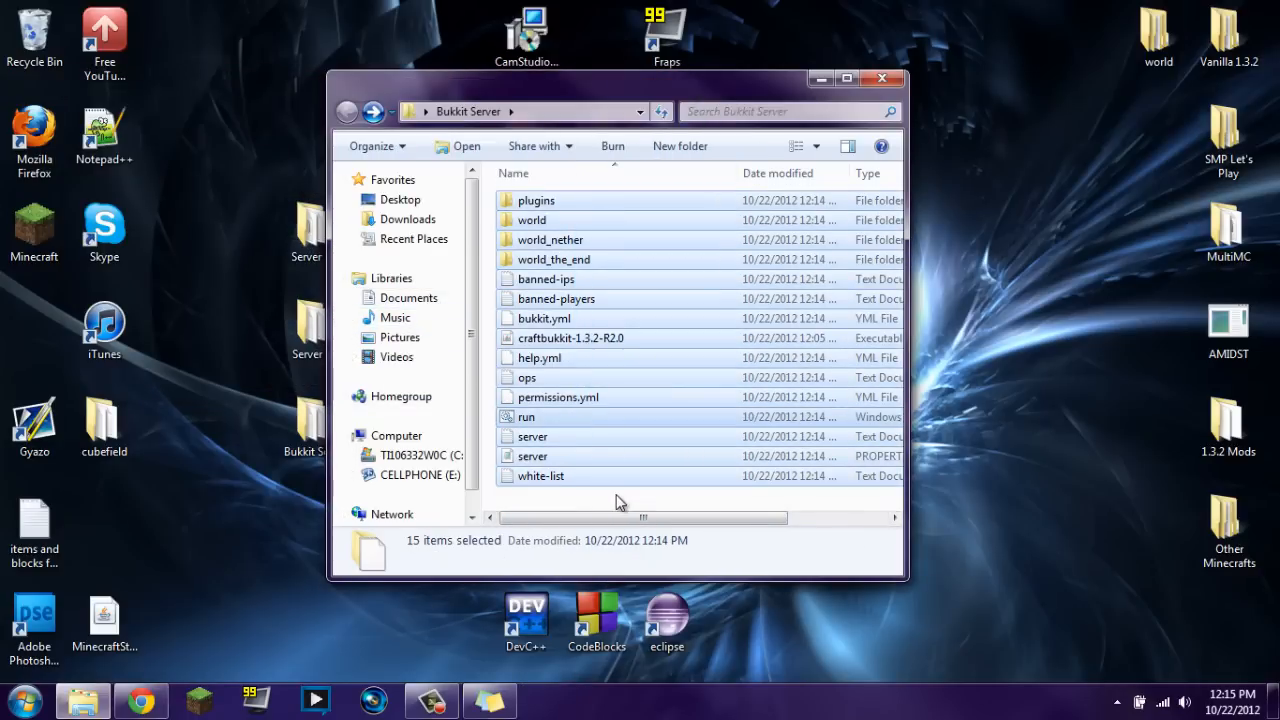
left_click_drag(617, 497, 527, 174)
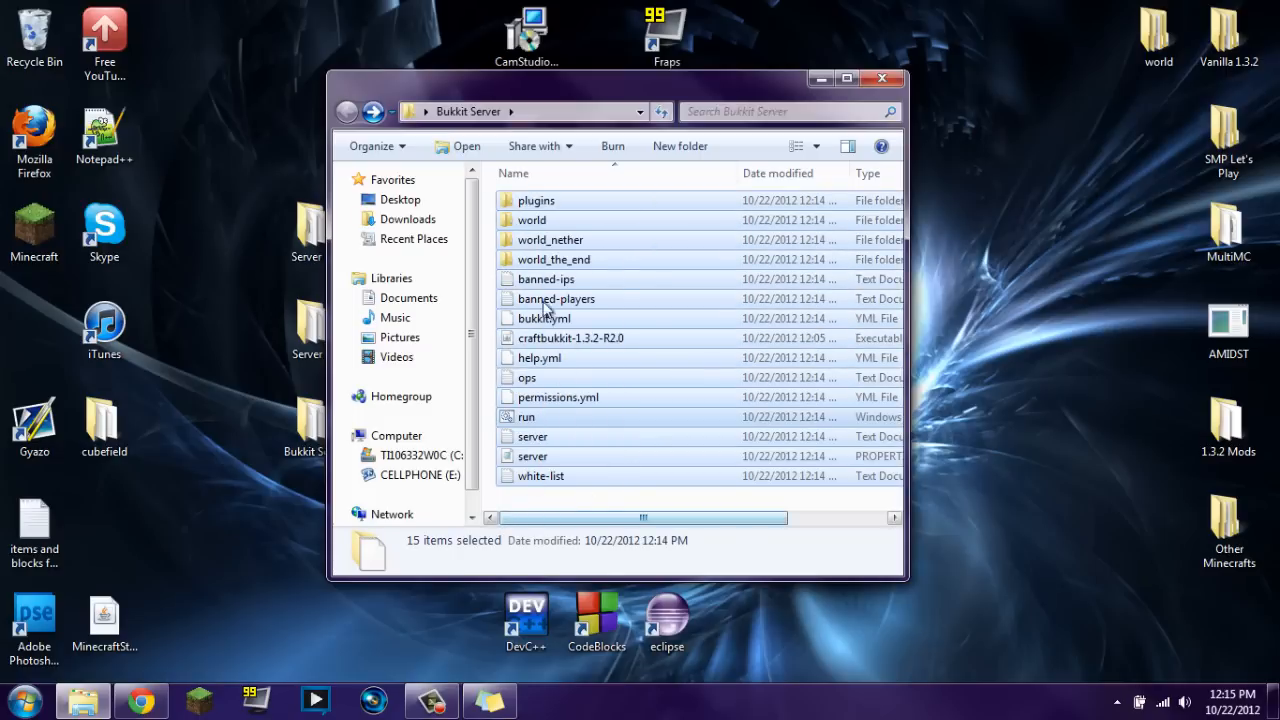
left_click(545, 224)
left_click(548, 241)
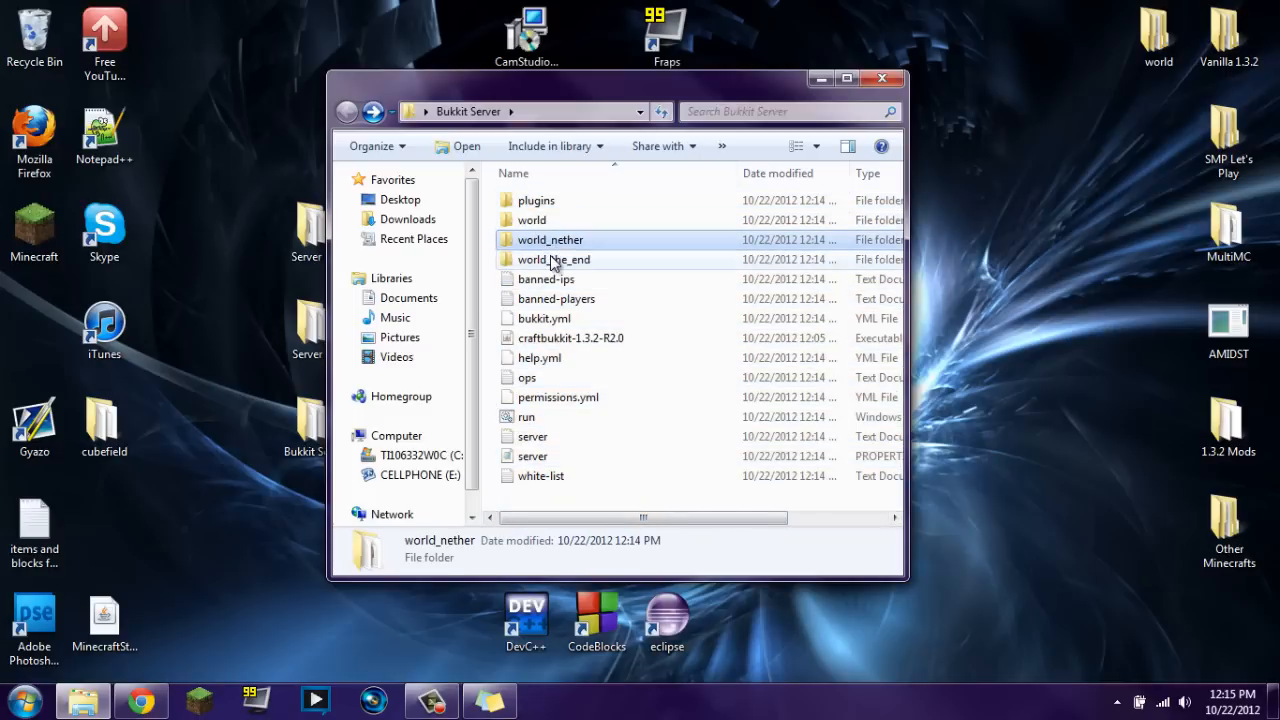
left_click(550, 260)
left_click(550, 283)
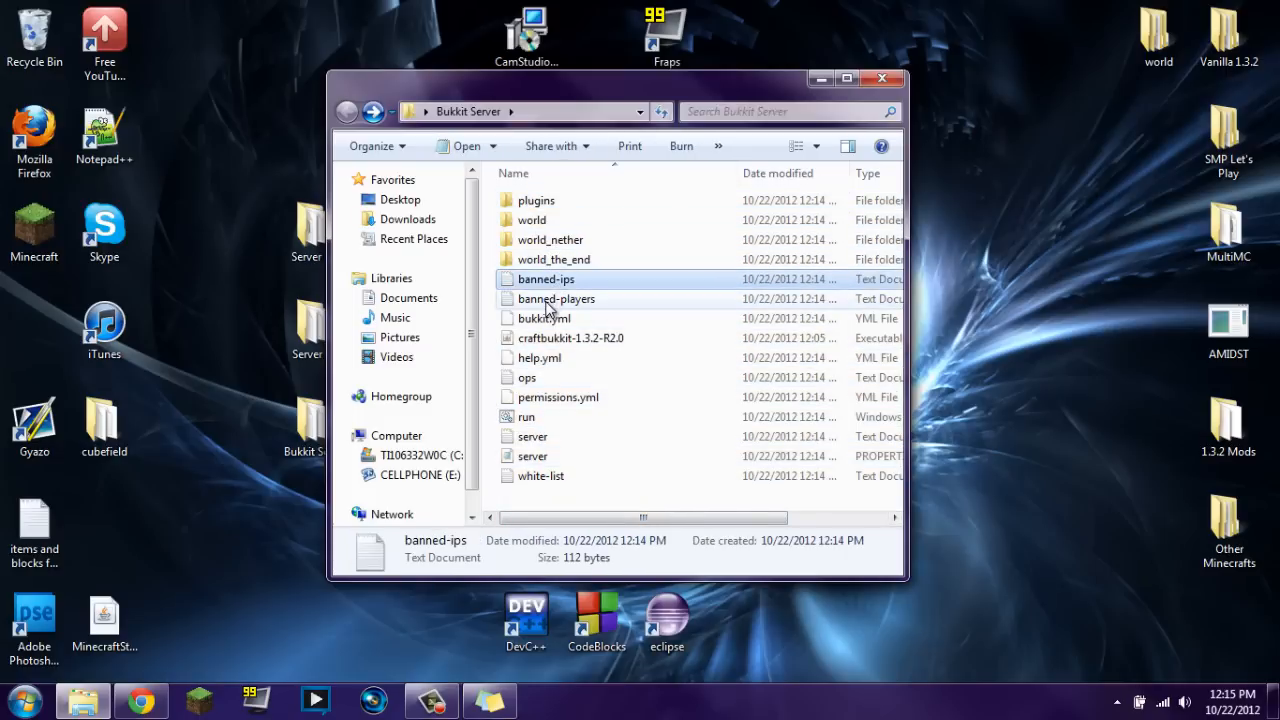
left_click(550, 302)
left_click(540, 320)
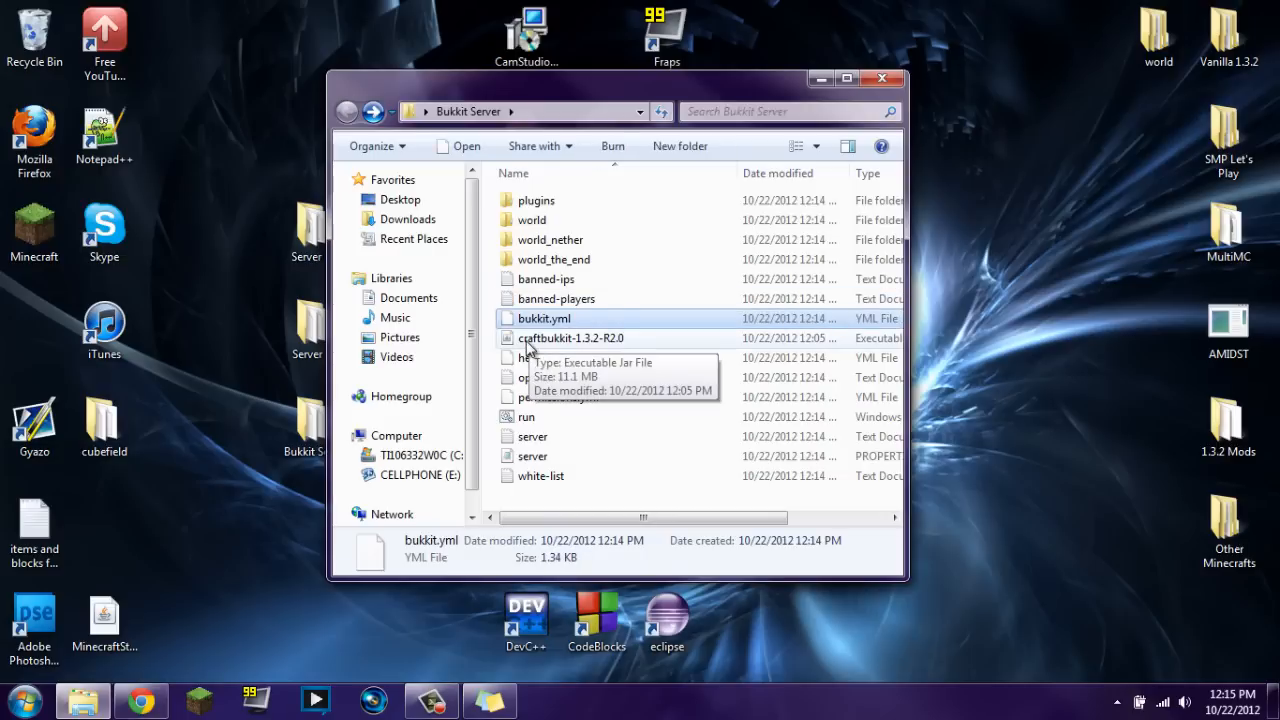
left_click(535, 340)
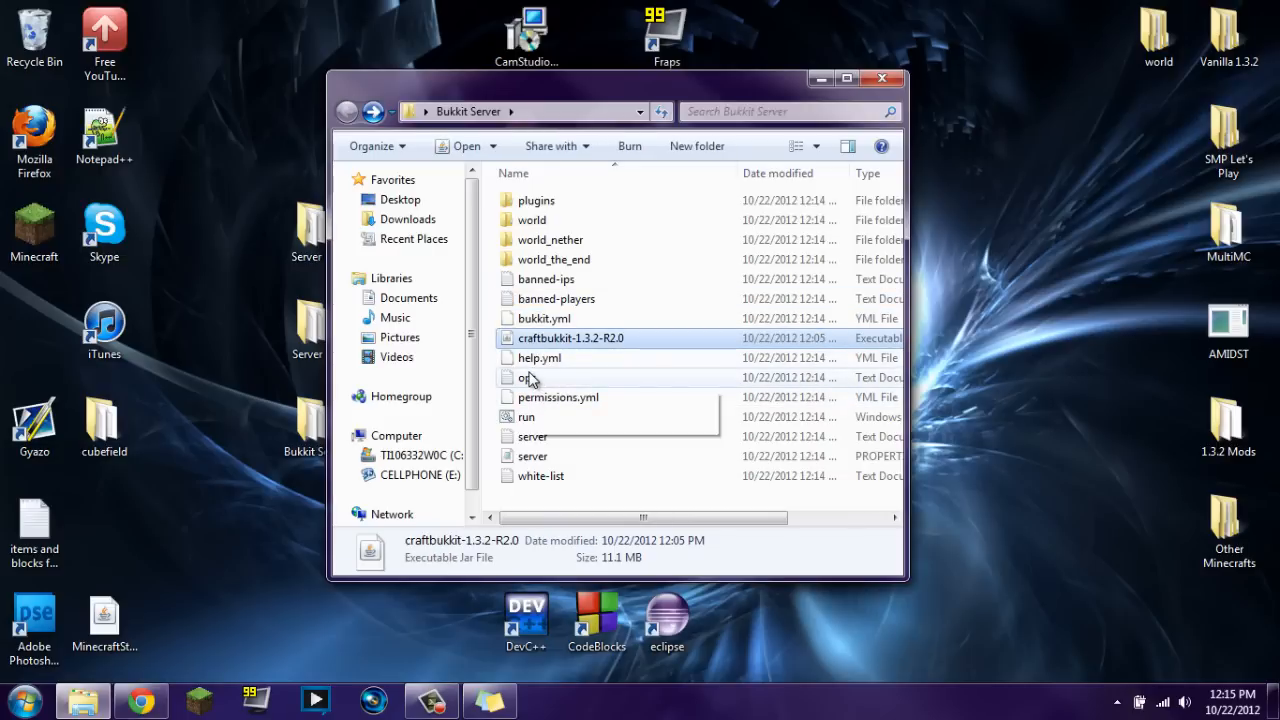
Step: Enter the server operator's player name in the ops text file, save it and close it
double_click(571, 374)
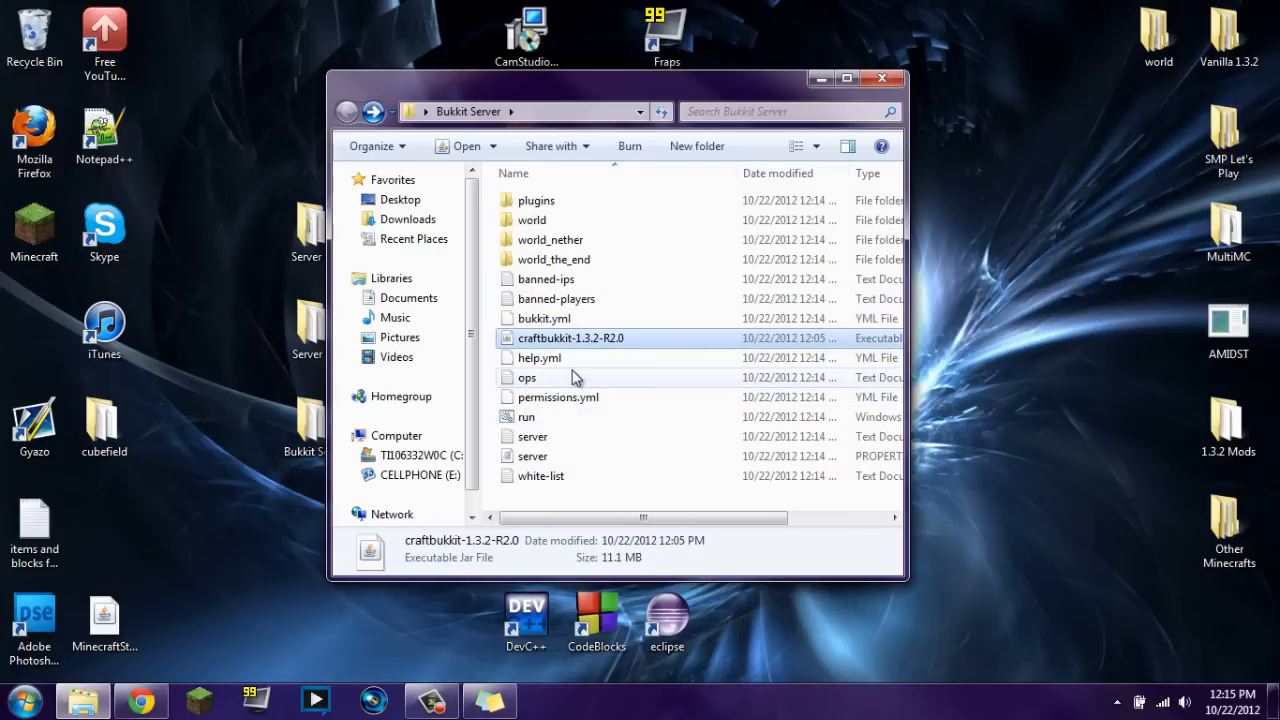
left_click_drag(615, 280, 603, 230)
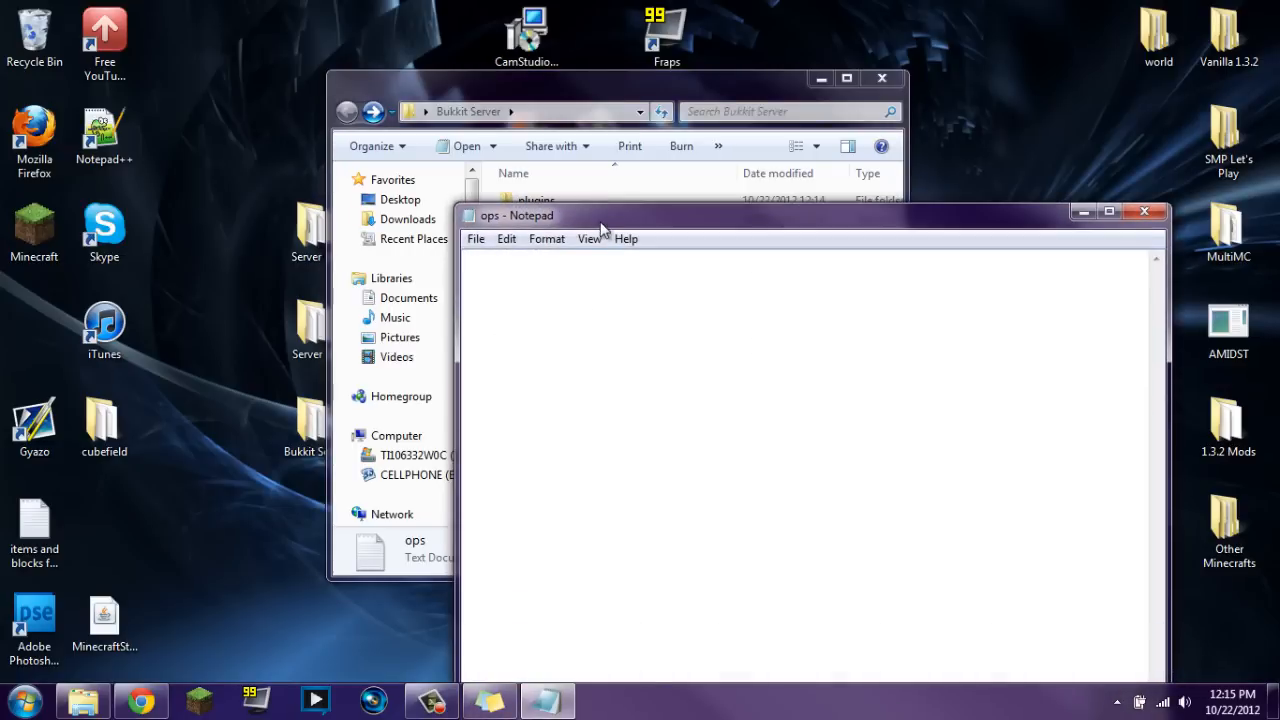
type("drawingkid1313")
left_click(1147, 213)
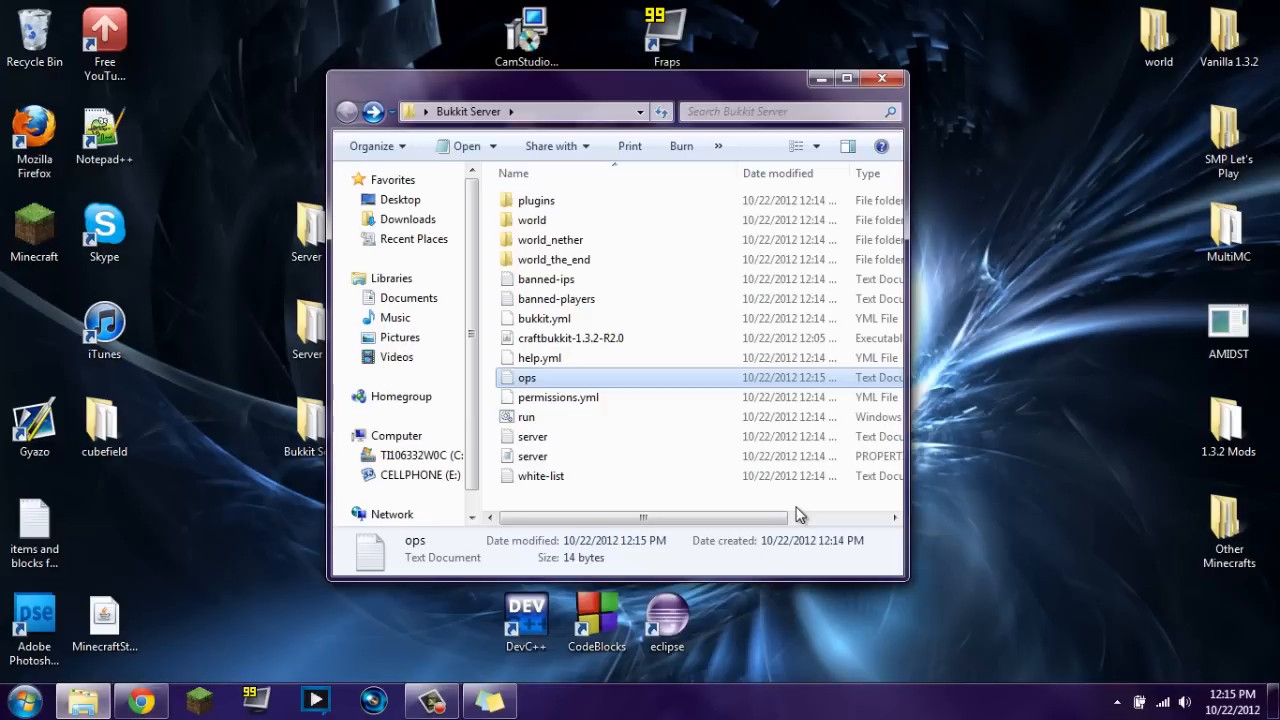
Step: Open the server properties file, review its settings and close it
double_click(537, 459)
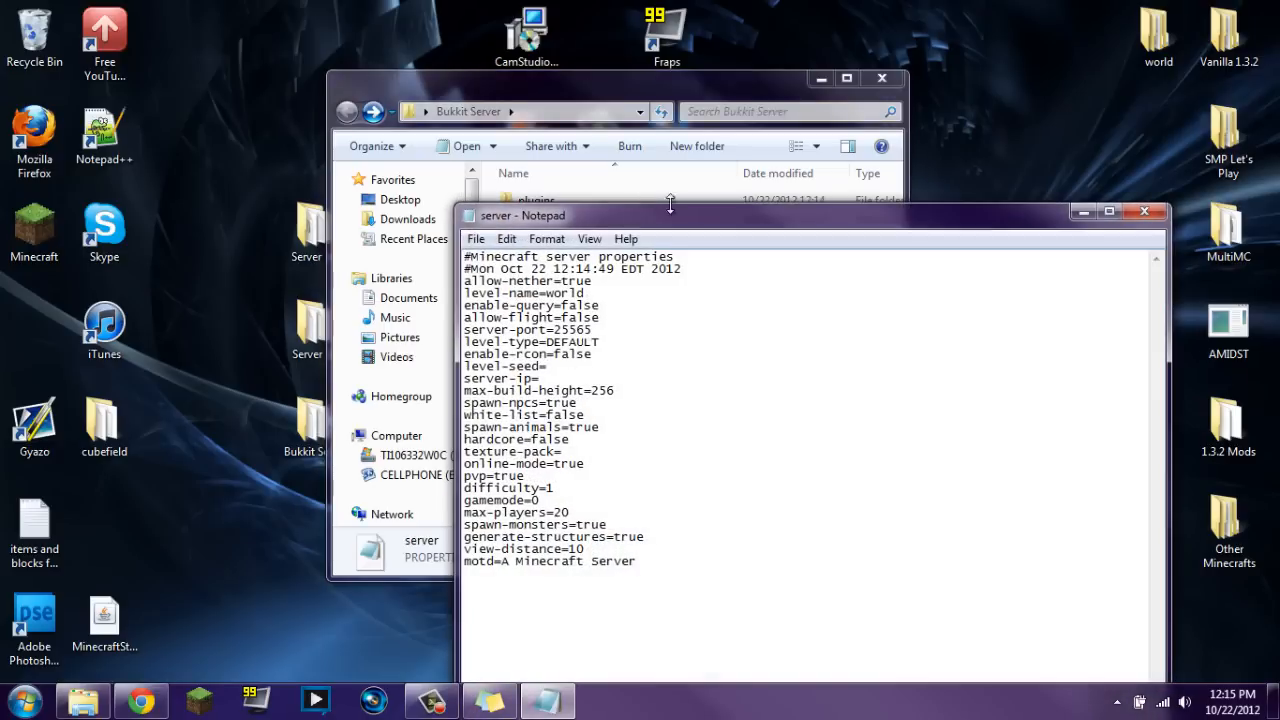
left_click_drag(716, 218, 655, 162)
left_click_drag(683, 569, 414, 196)
left_click(684, 498)
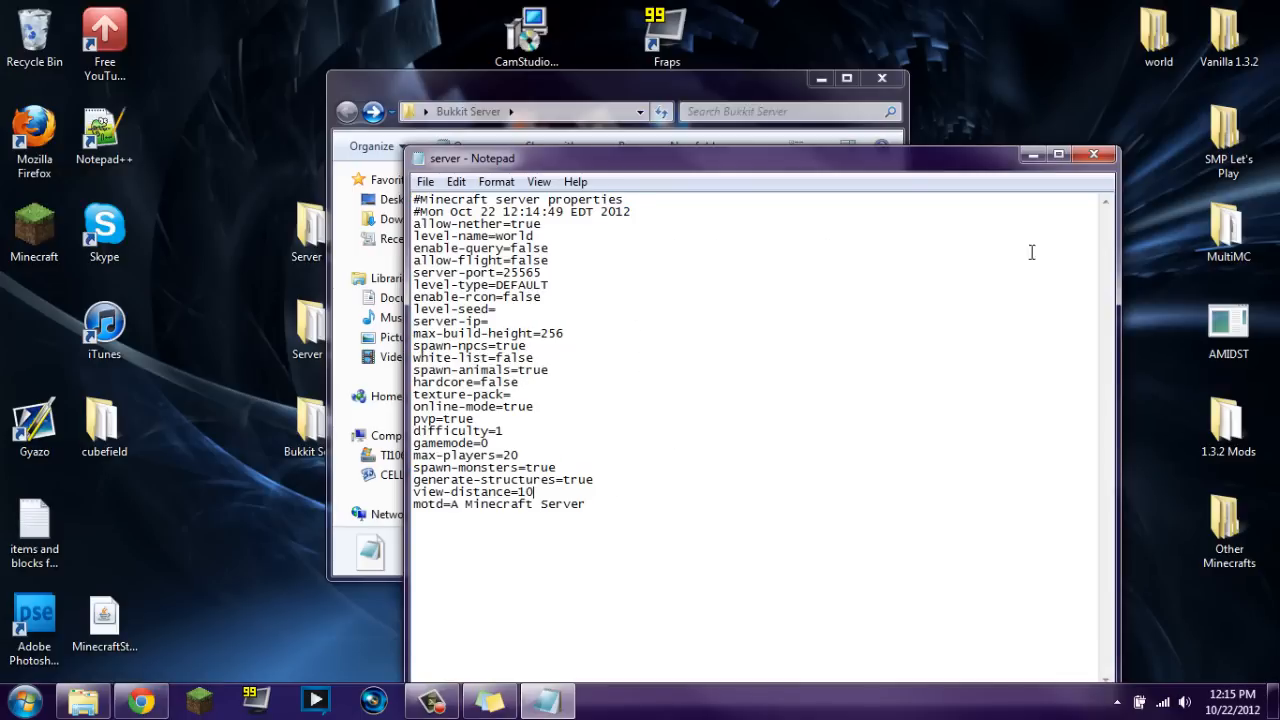
left_click(1094, 154)
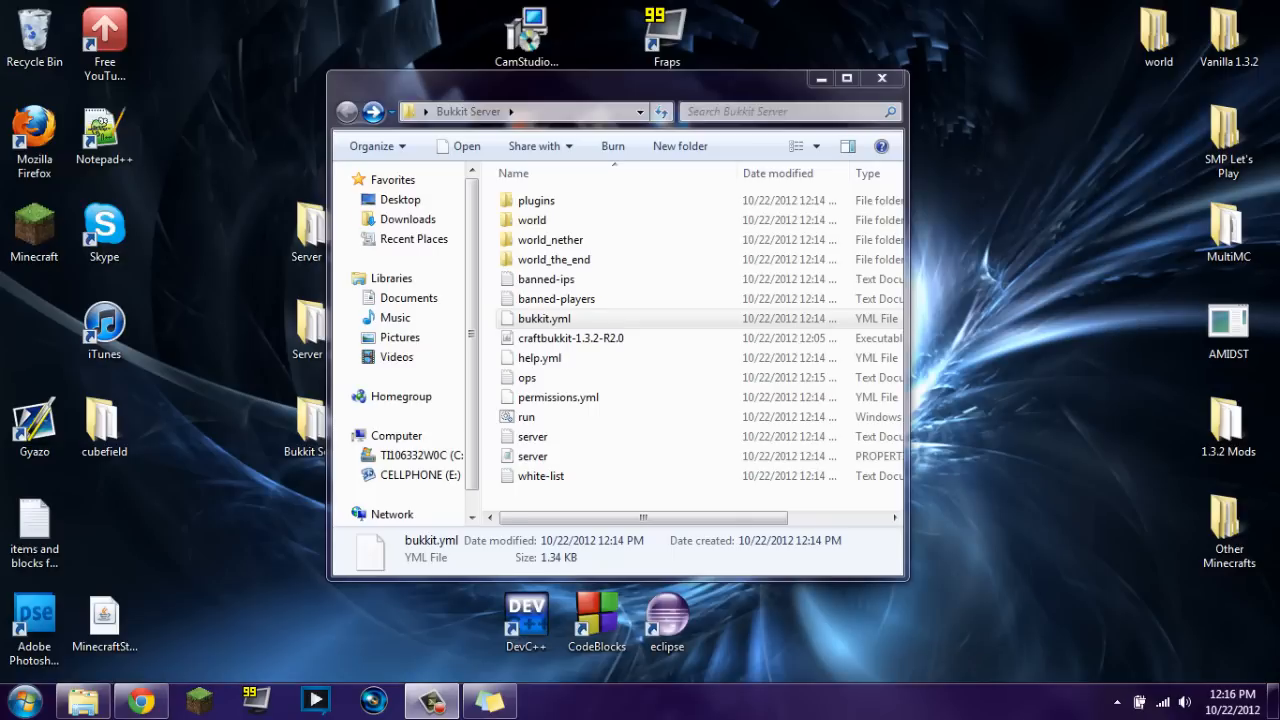
Step: Close the Bukkit Server folder and run ipconfig in a Command Prompt to look up the IPv4 address and default gateway
left_click(881, 78)
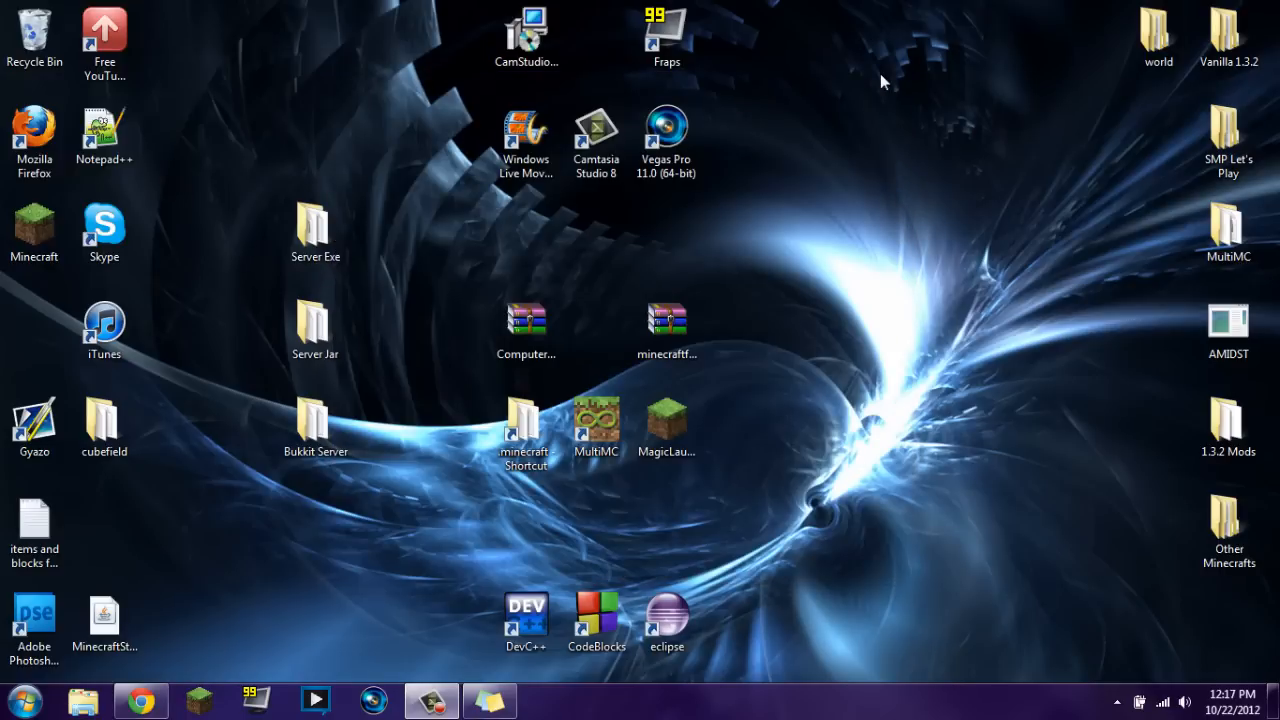
key("super+r")
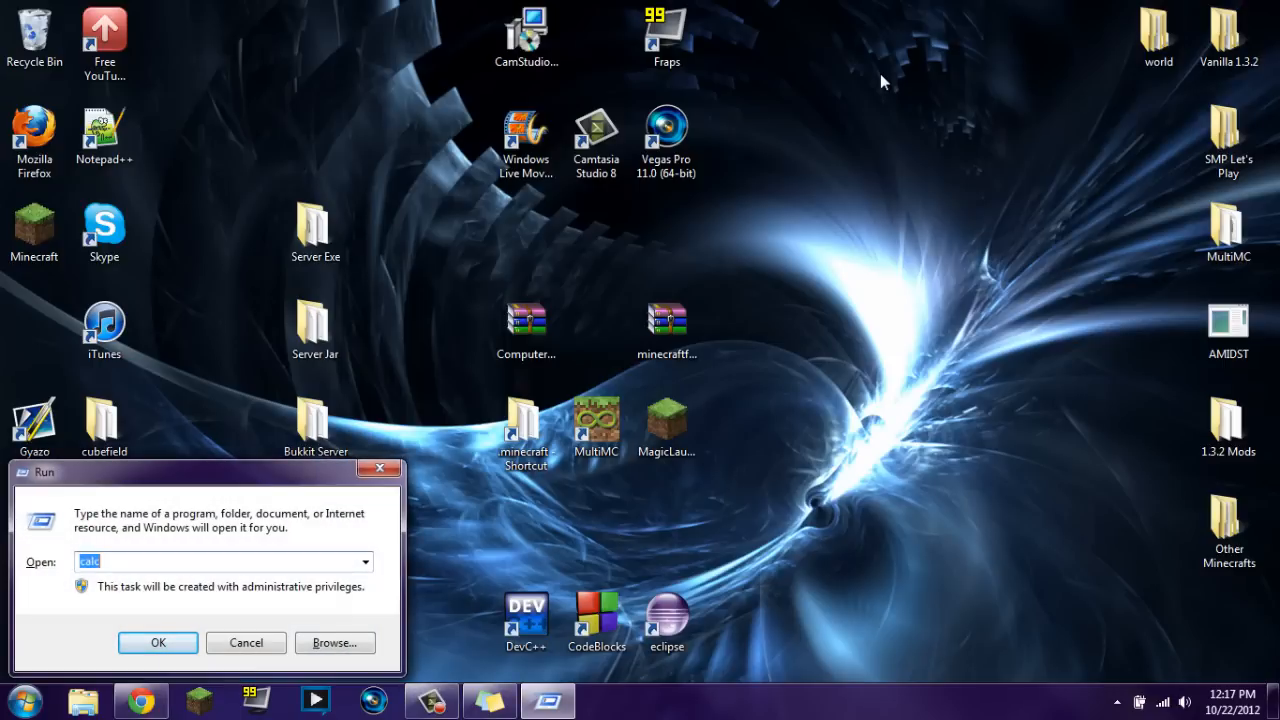
type("cmd")
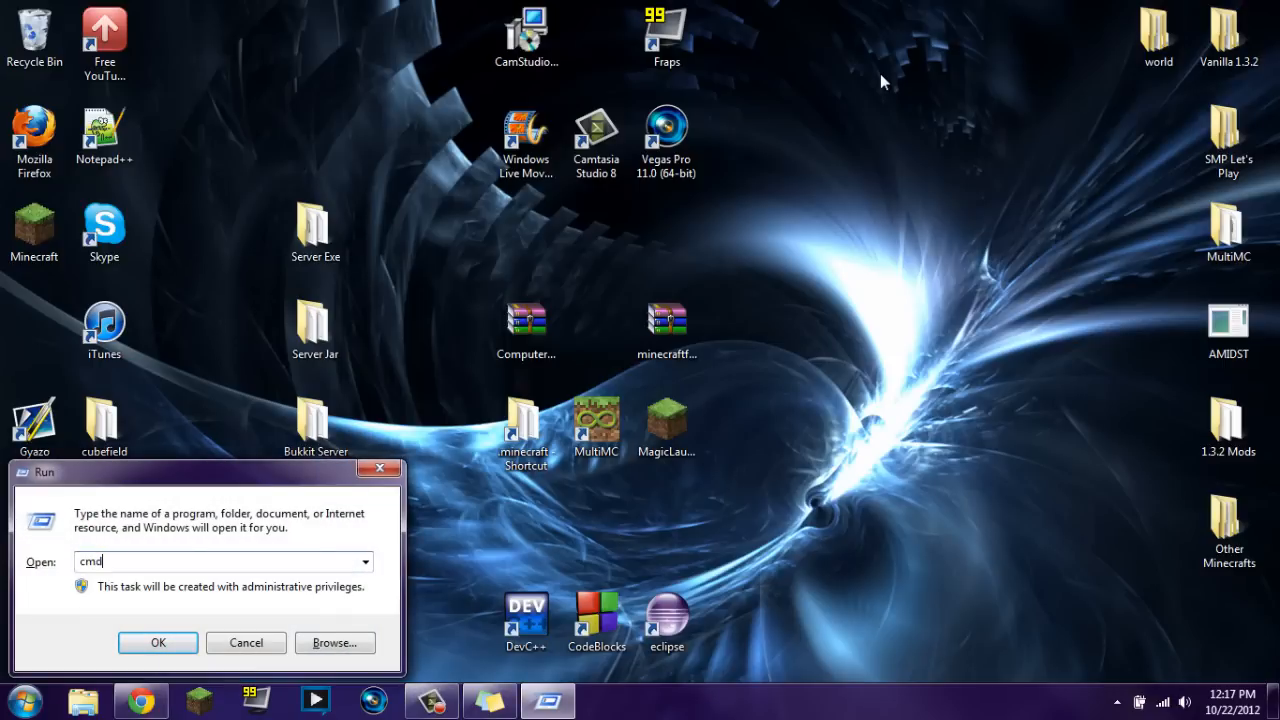
key("Return")
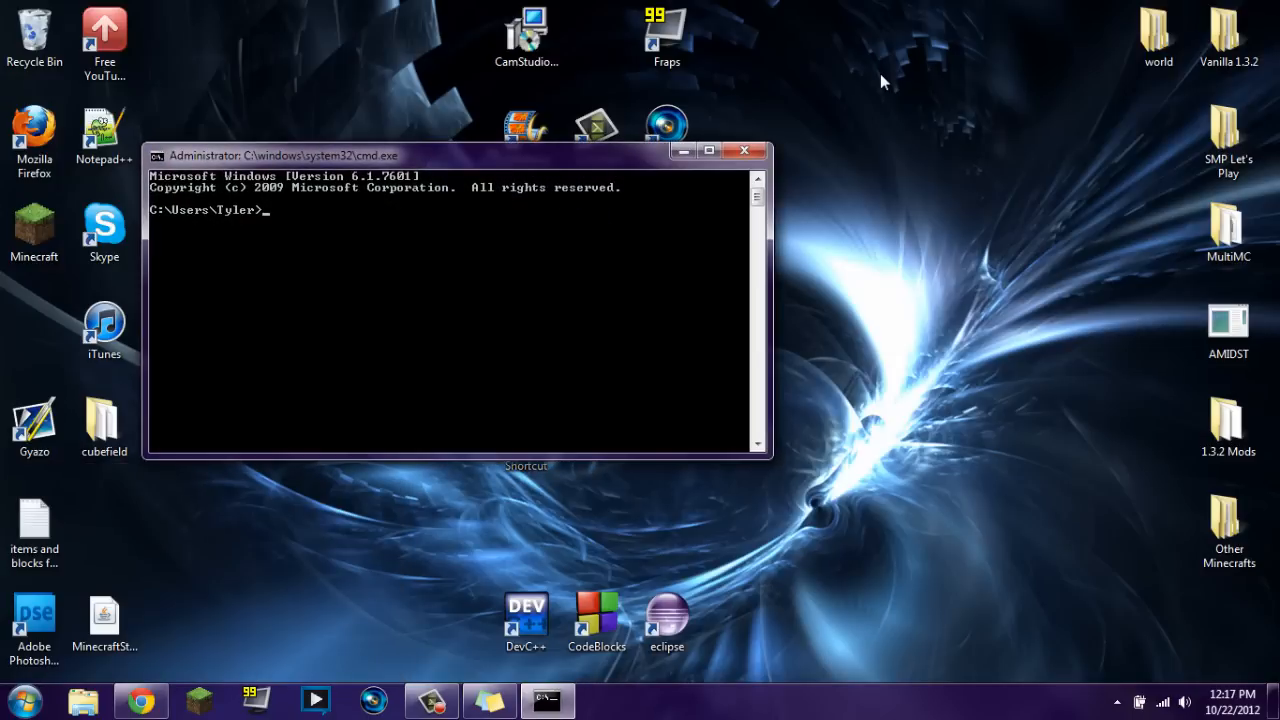
type("ipconfig")
key("Return")
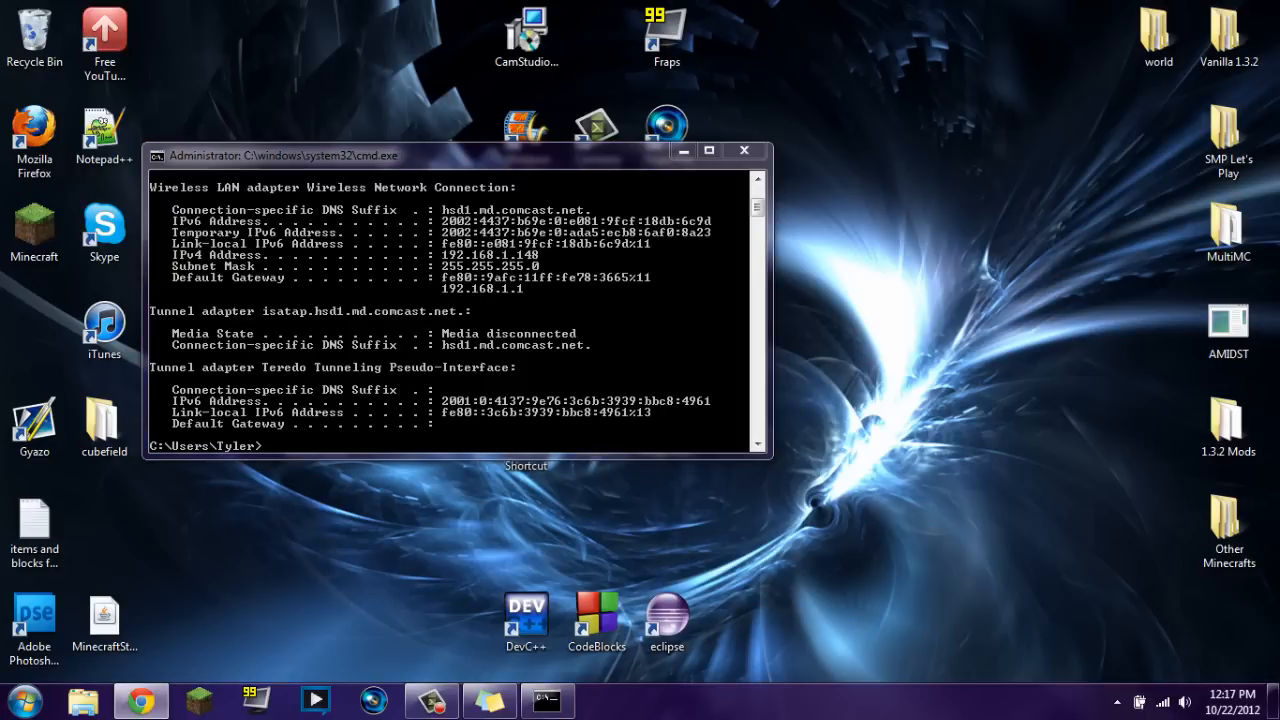
Step: Switch to Chrome, load the router's configuration page at 192.168.1.1 and look over its basic setup settings
left_click_drag(1279, 178, 606, 8)
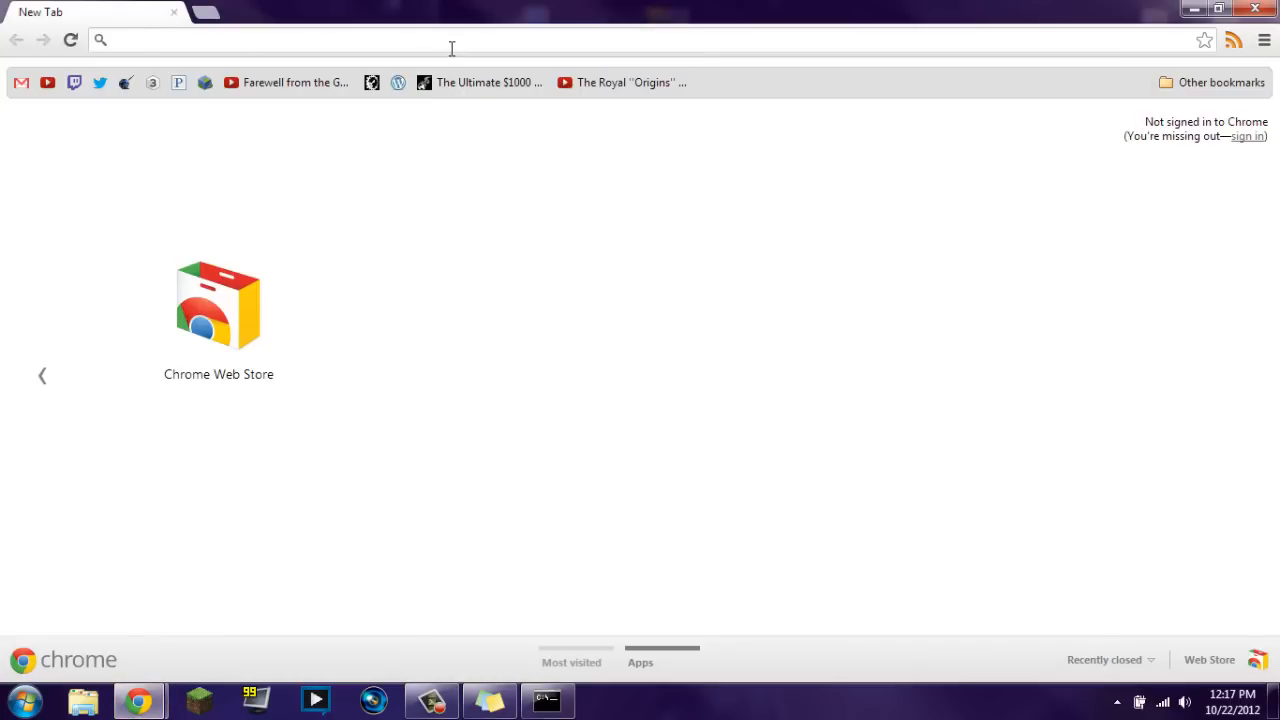
type("192")
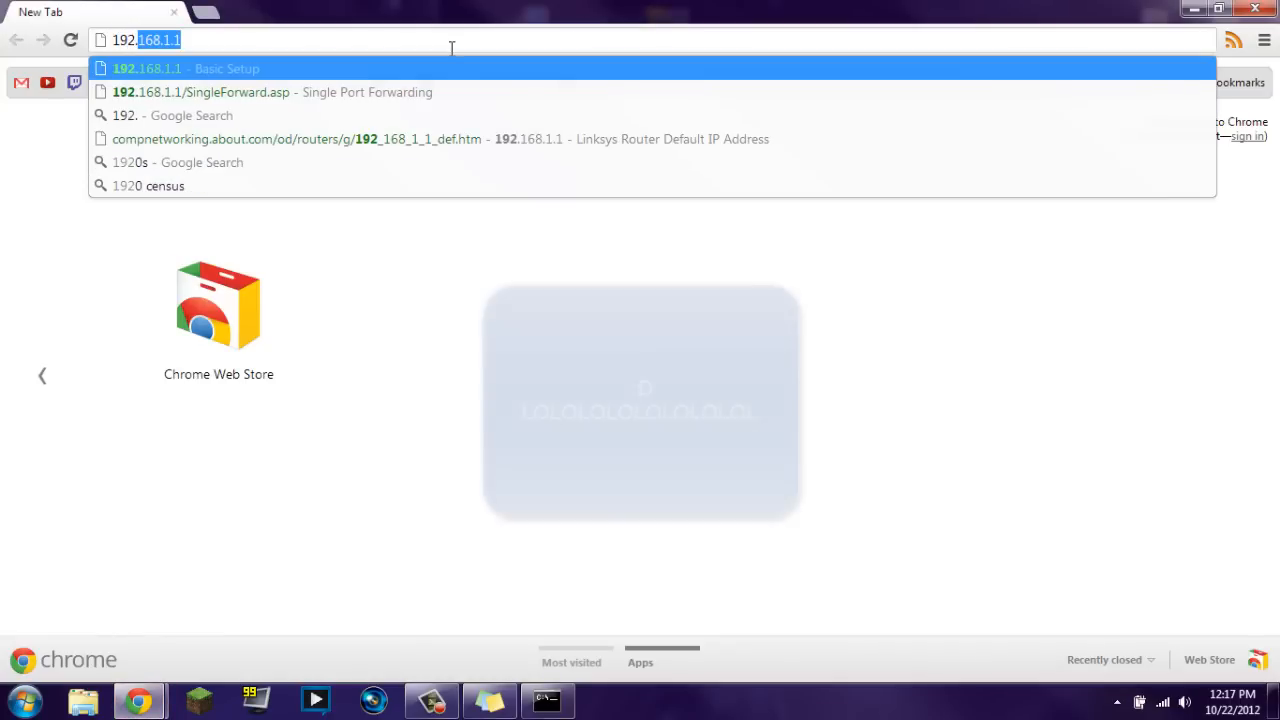
type(".16")
key("Return")
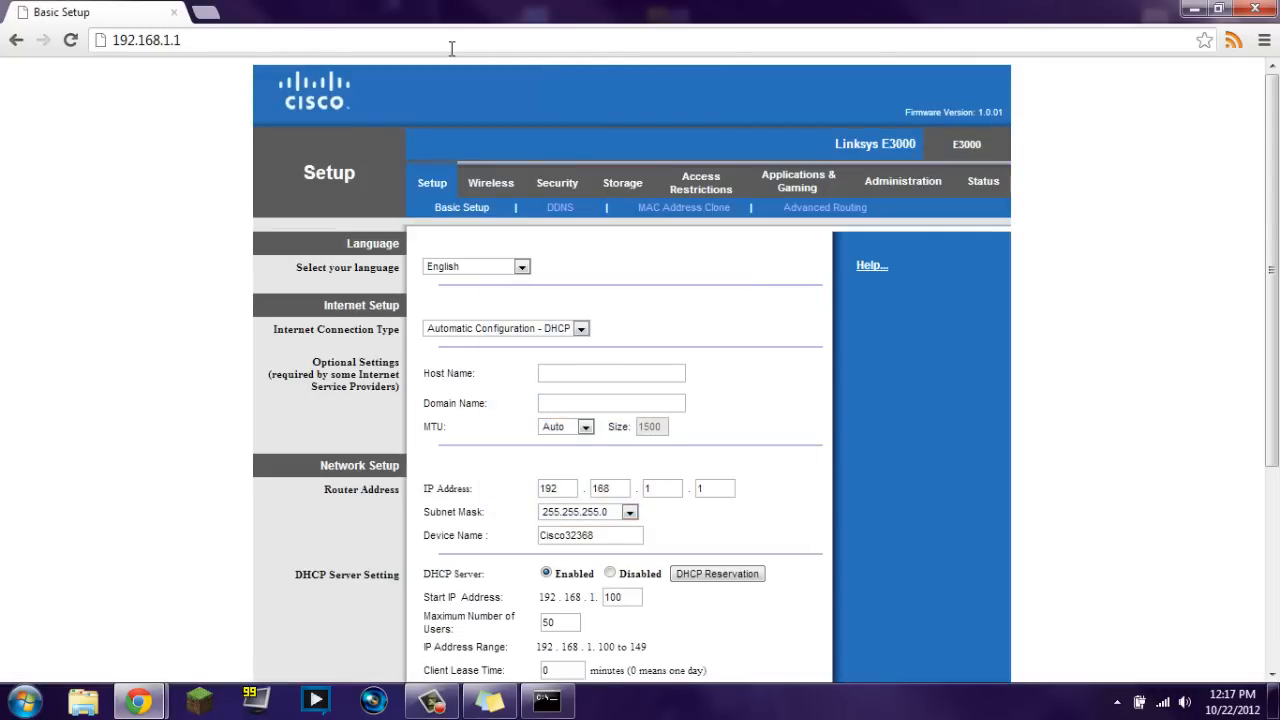
scroll(650, 340, "down", 3)
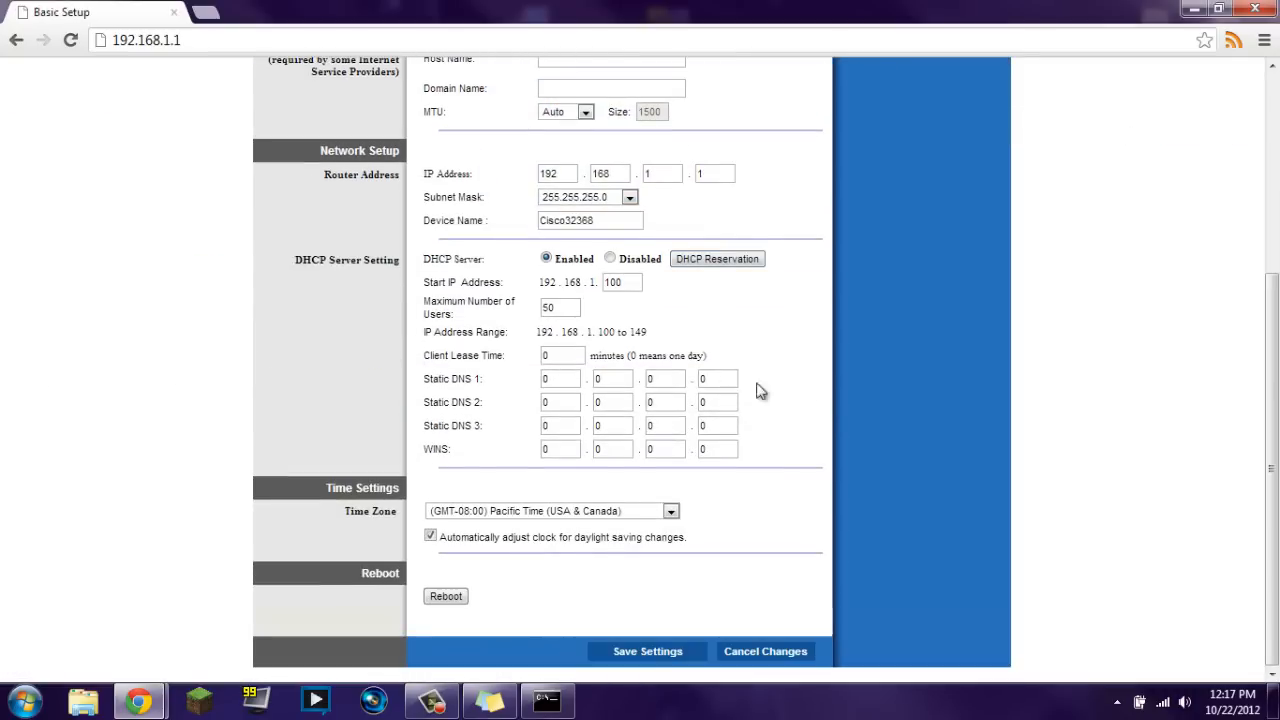
scroll(800, 395, "up", 3)
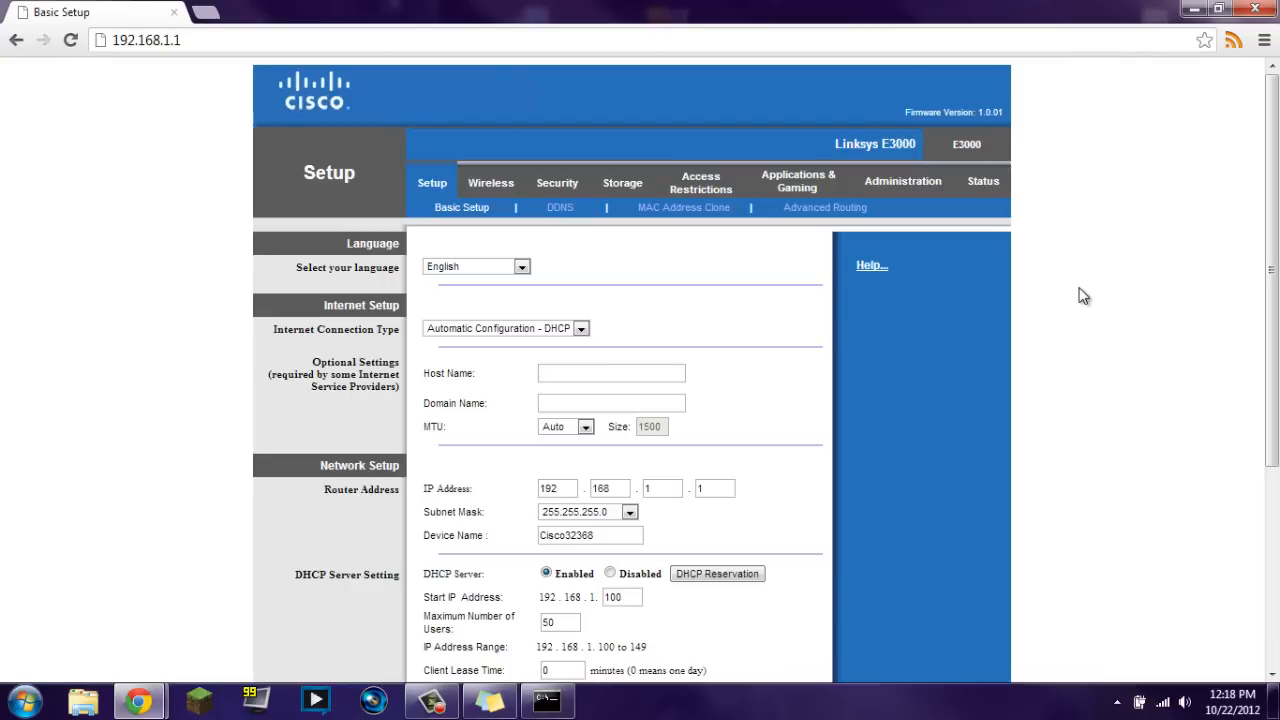
Step: Open the router's single port forwarding settings and review the Minecraft entry's name, external and internal ports and IP address
left_click(788, 186)
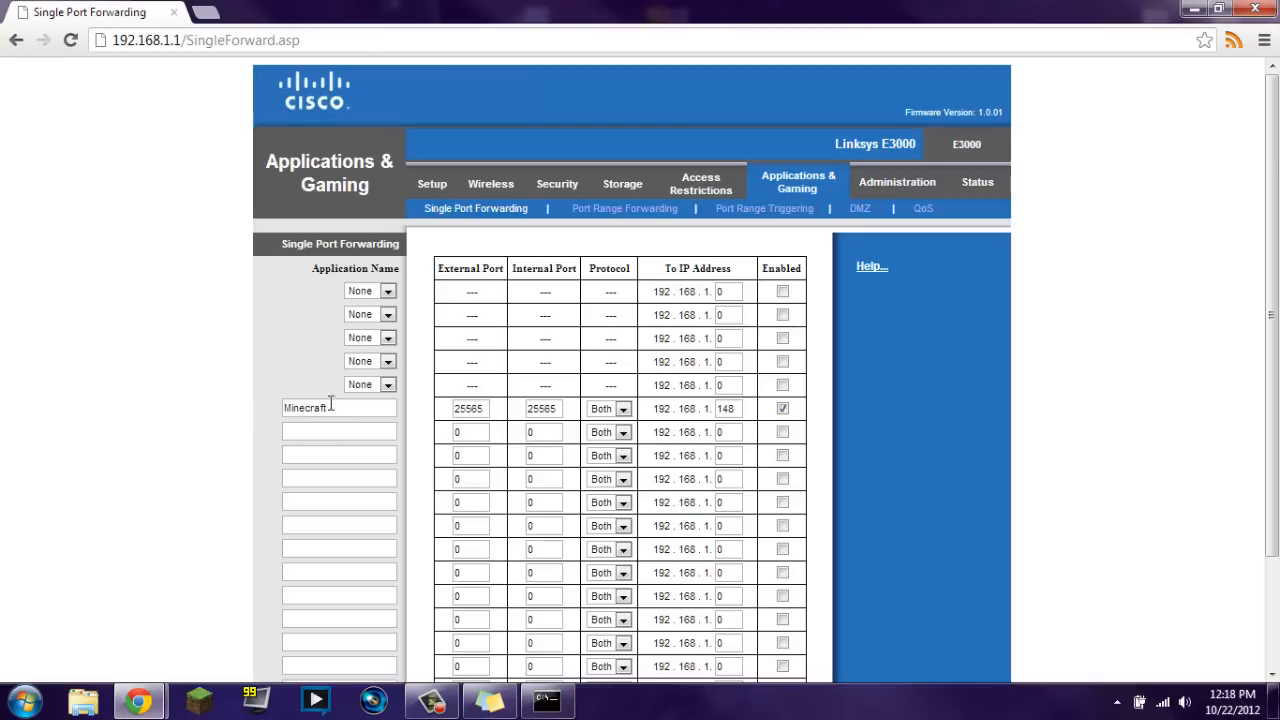
left_click_drag(380, 408, 284, 409)
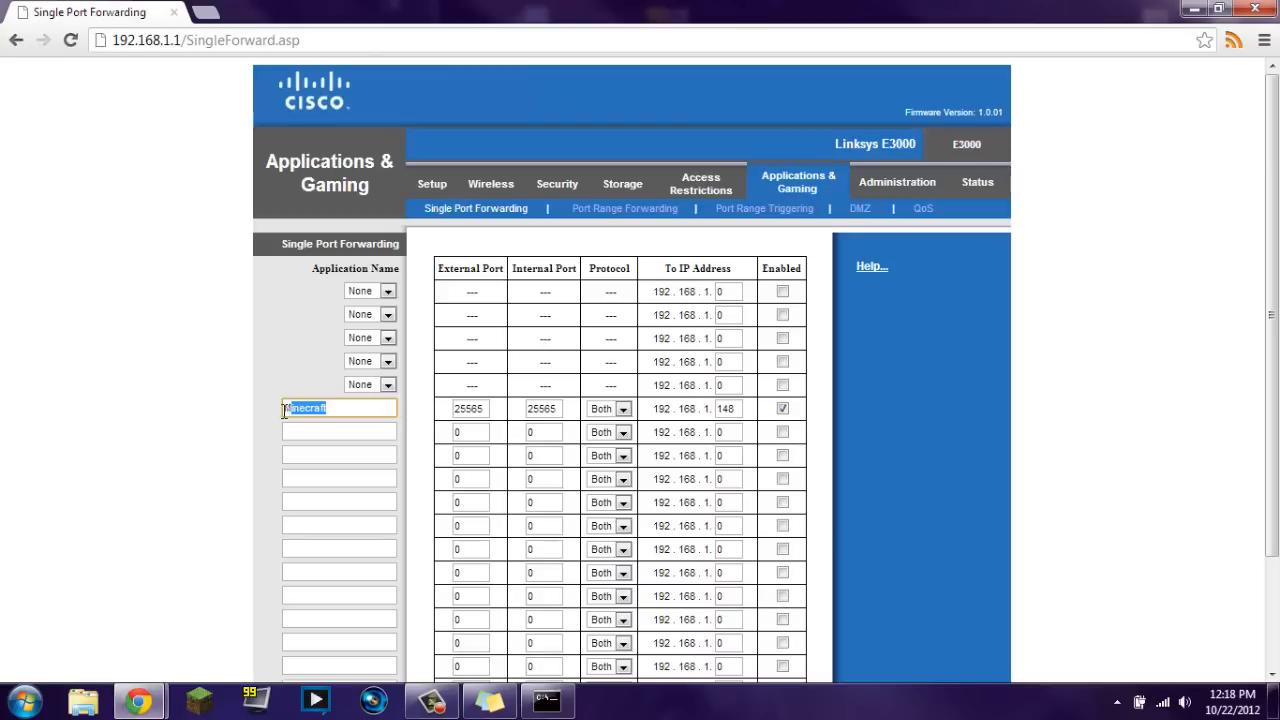
left_click_drag(483, 406, 445, 410)
left_click_drag(560, 410, 531, 418)
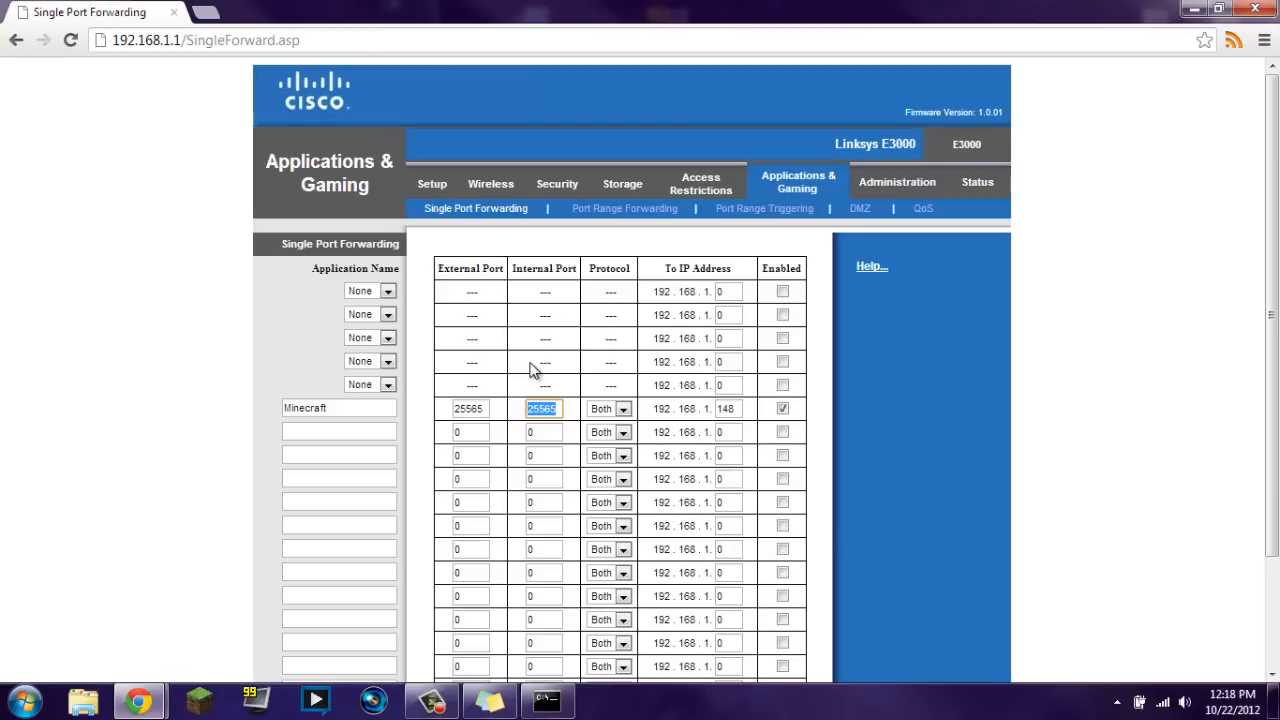
double_click(728, 409)
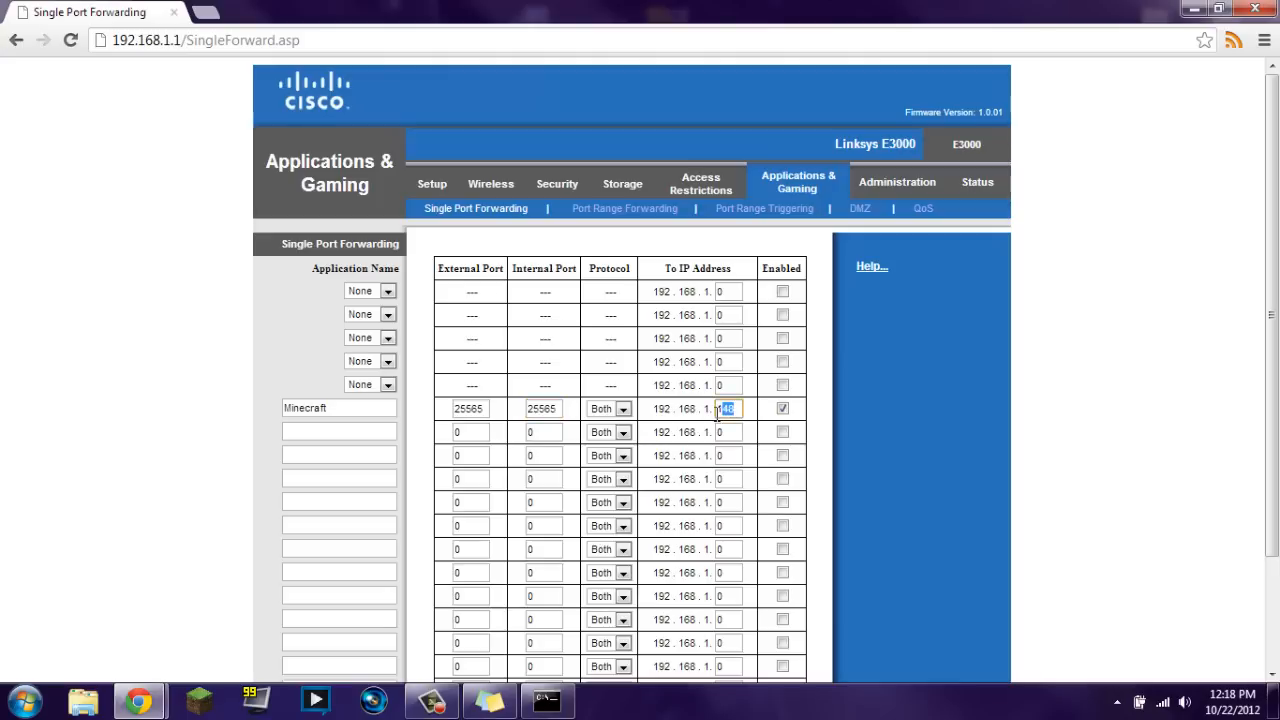
Step: Recheck the computer's IPv4 address in the Command Prompt's ipconfig output and close the Command Prompt
left_click(546, 700)
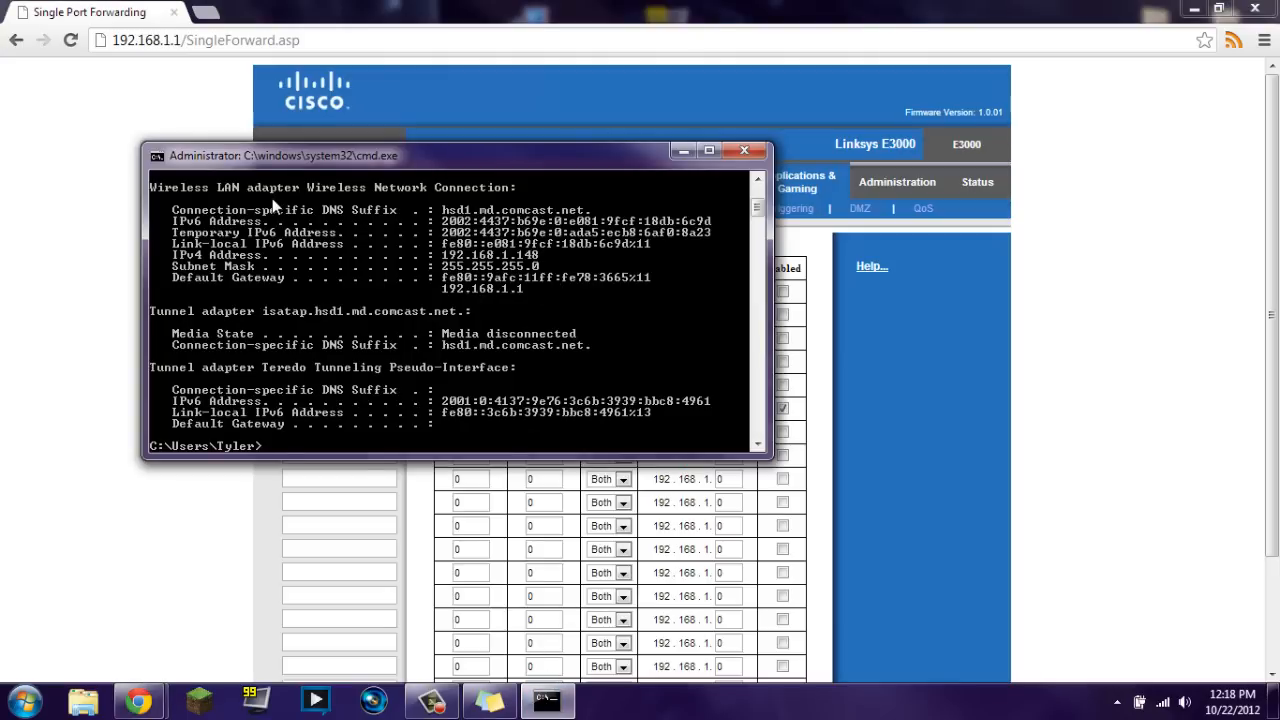
scroll(276, 205, "up", 4)
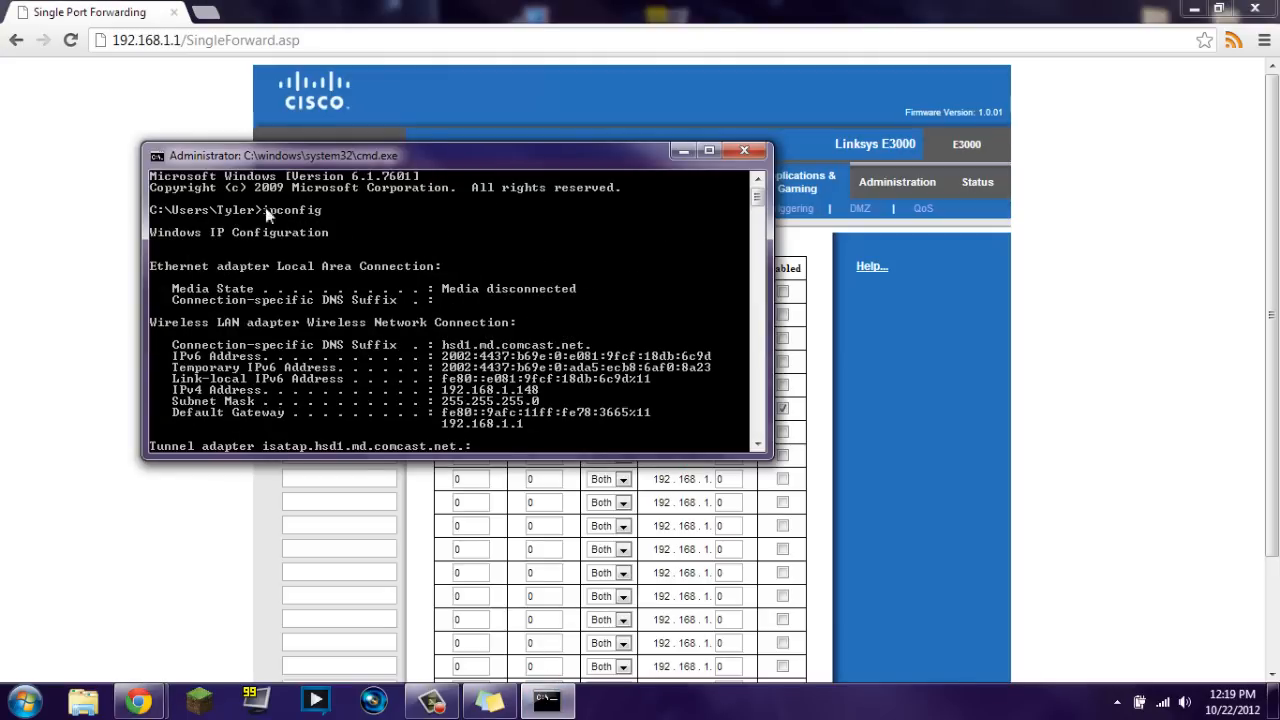
scroll(446, 266, "down", 2)
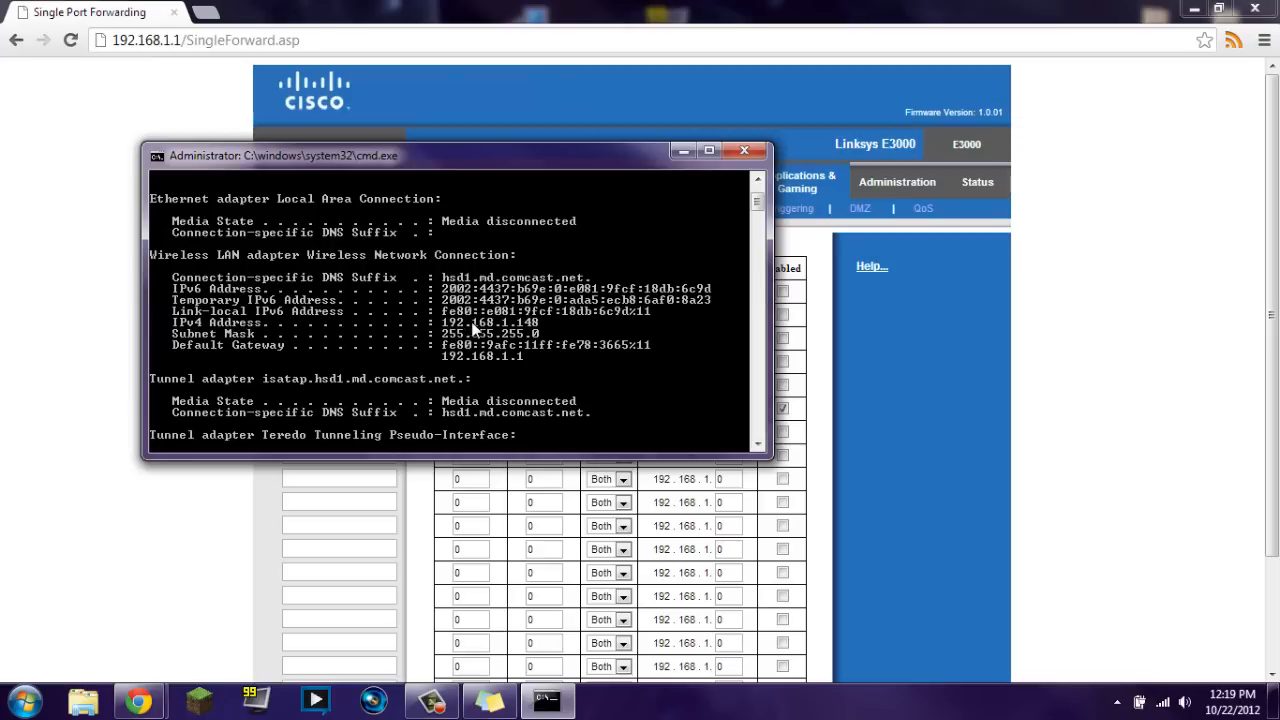
left_click(741, 151)
Step: Check the Minecraft entry's target IP address and enabled state and save the port forwarding settings
double_click(727, 408)
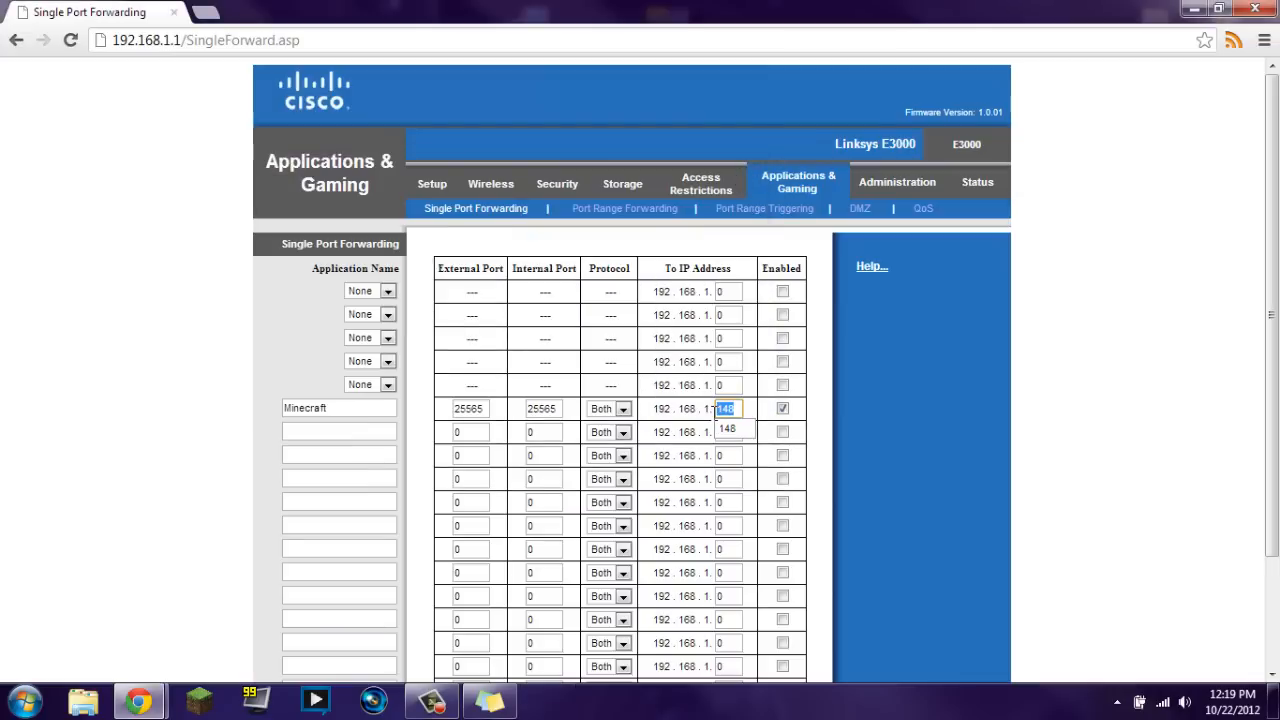
left_click(857, 428)
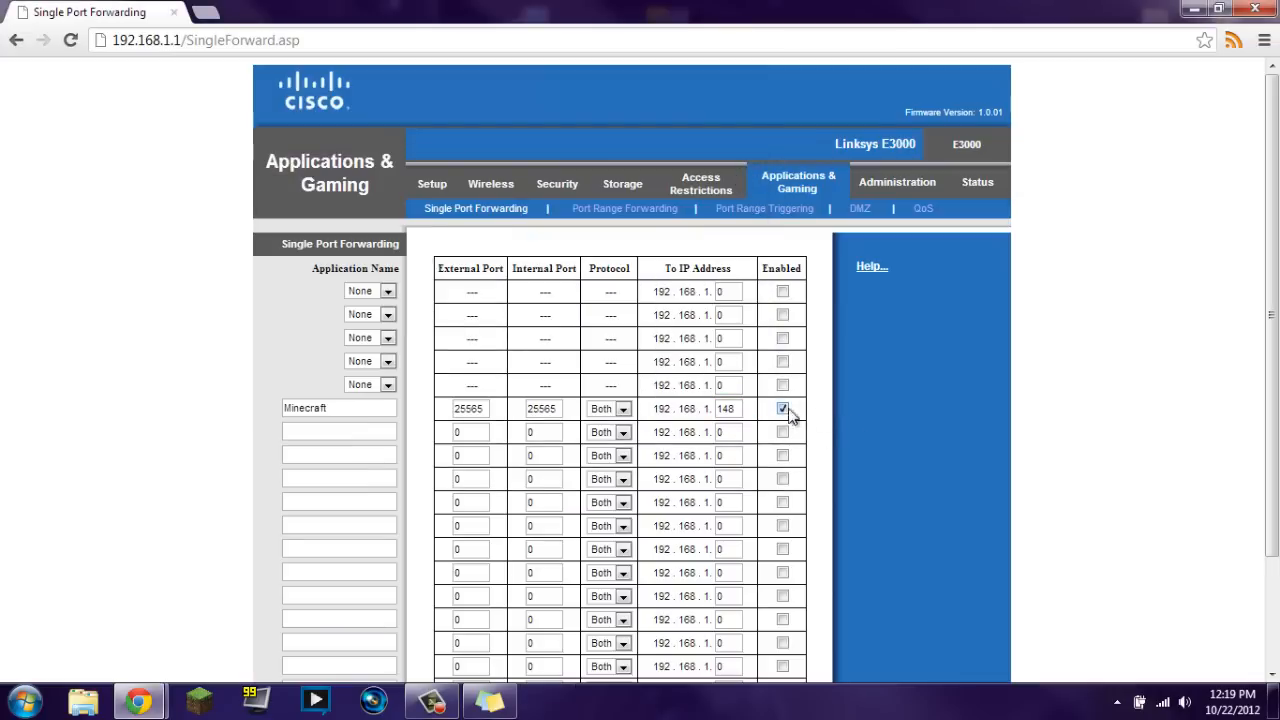
scroll(788, 470, "down", 2)
left_click(689, 648)
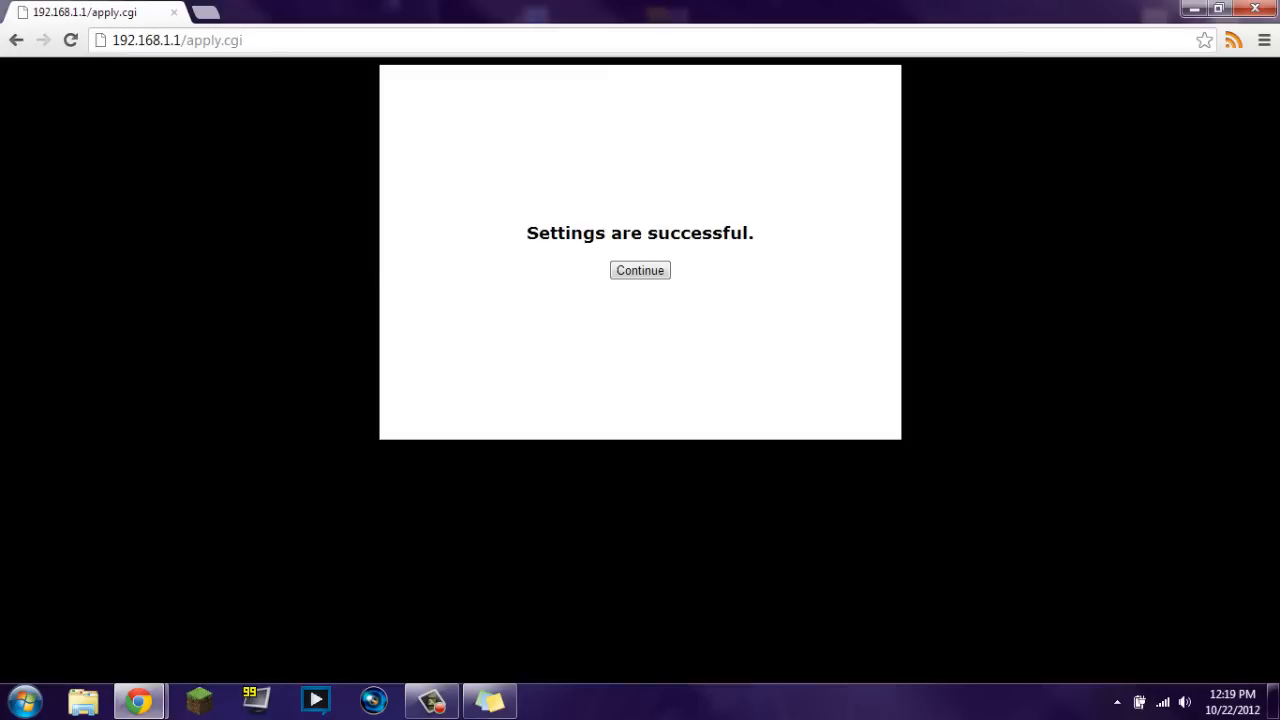
Step: Close the browser and start the server with the run batch file in the Bukkit Server folder
left_click(1252, 10)
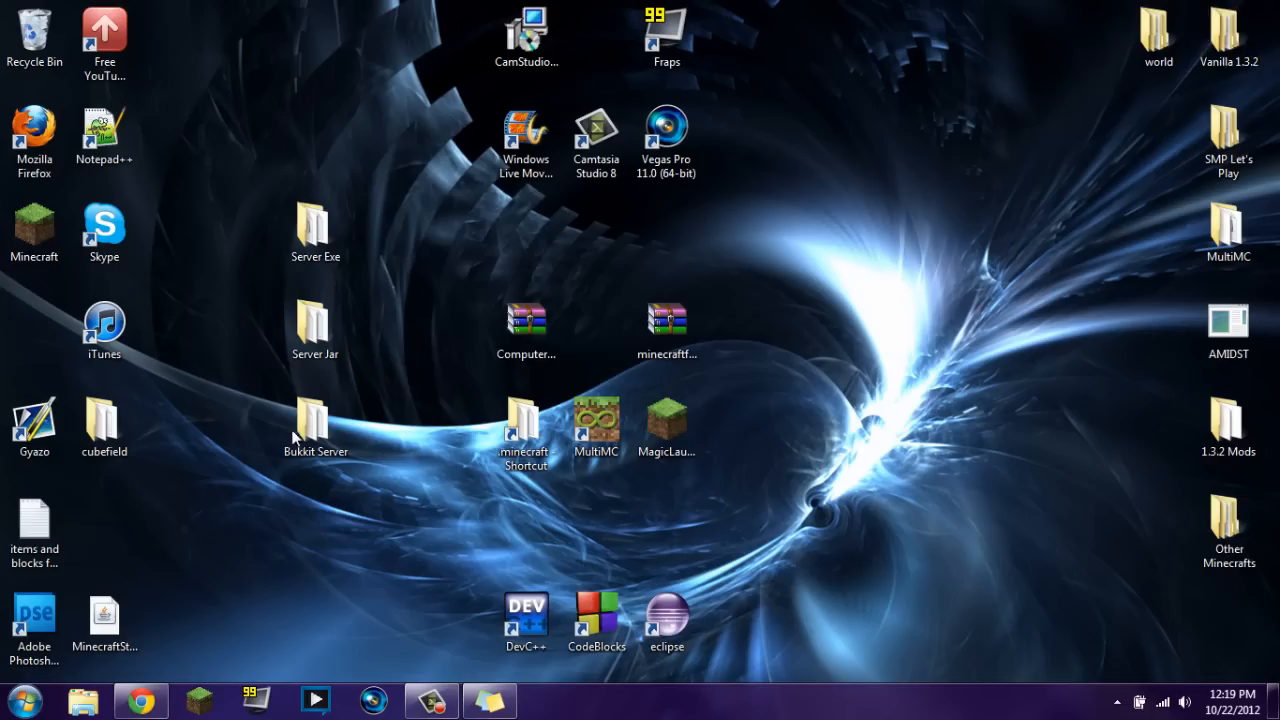
double_click(305, 432)
double_click(508, 418)
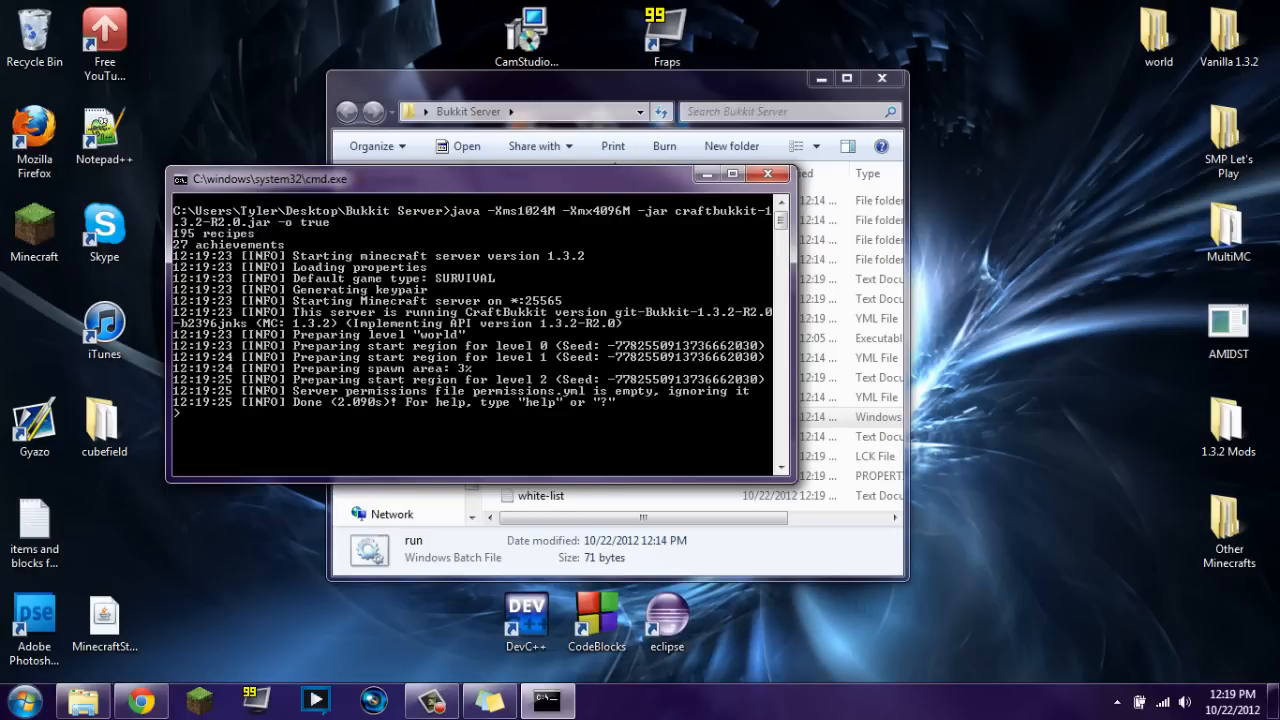
Step: Look up the public IP address on ipchicken.com in Chrome, highlight it and close the browser
left_click(141, 701)
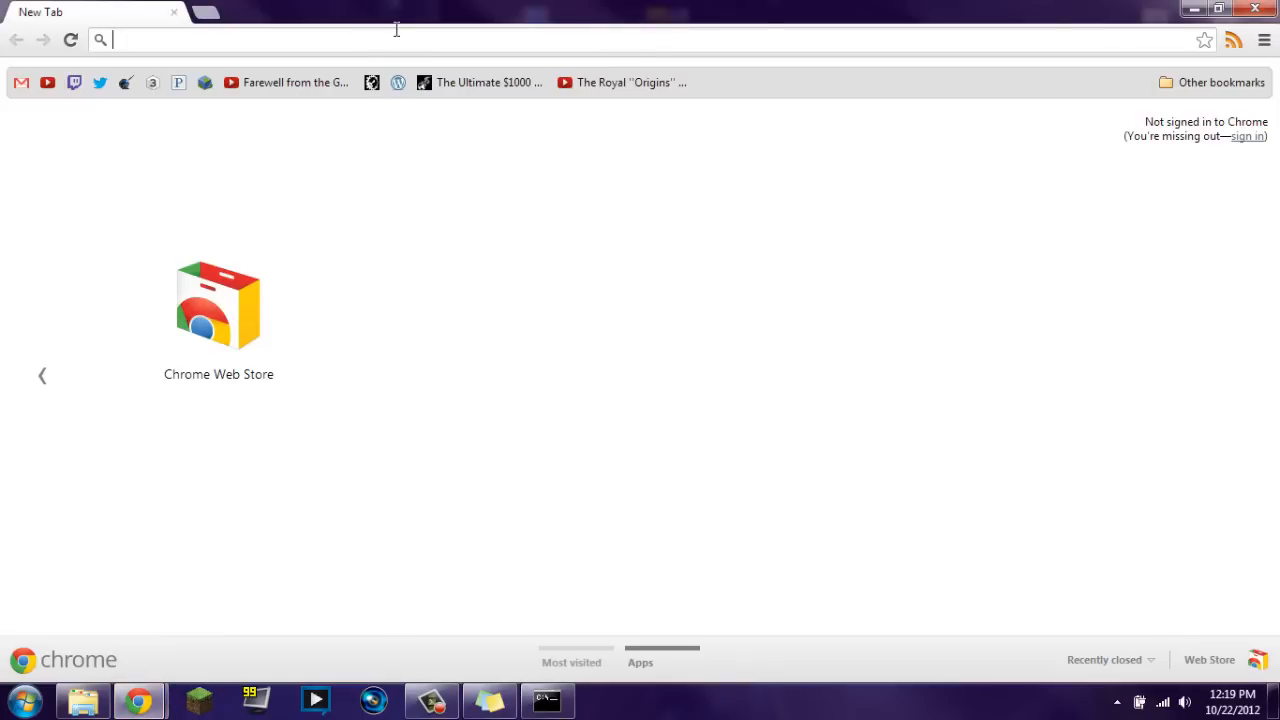
type("ipchicken")
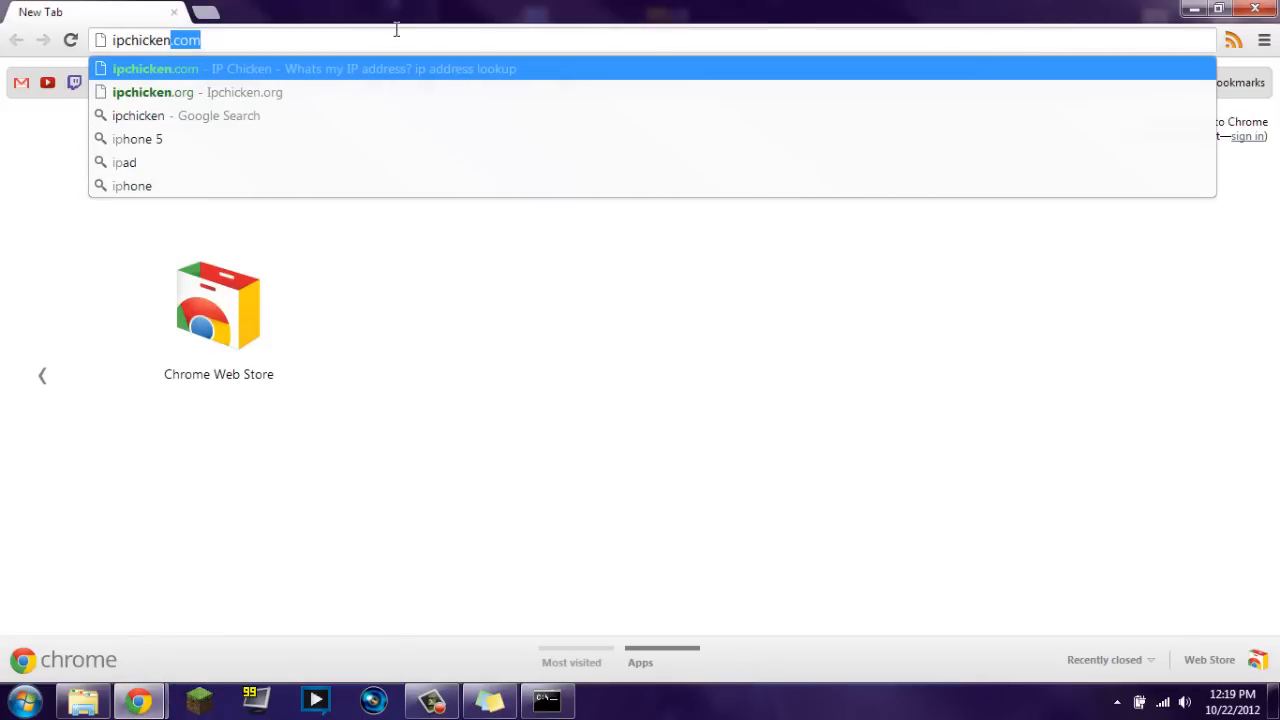
type(".com")
key("Return")
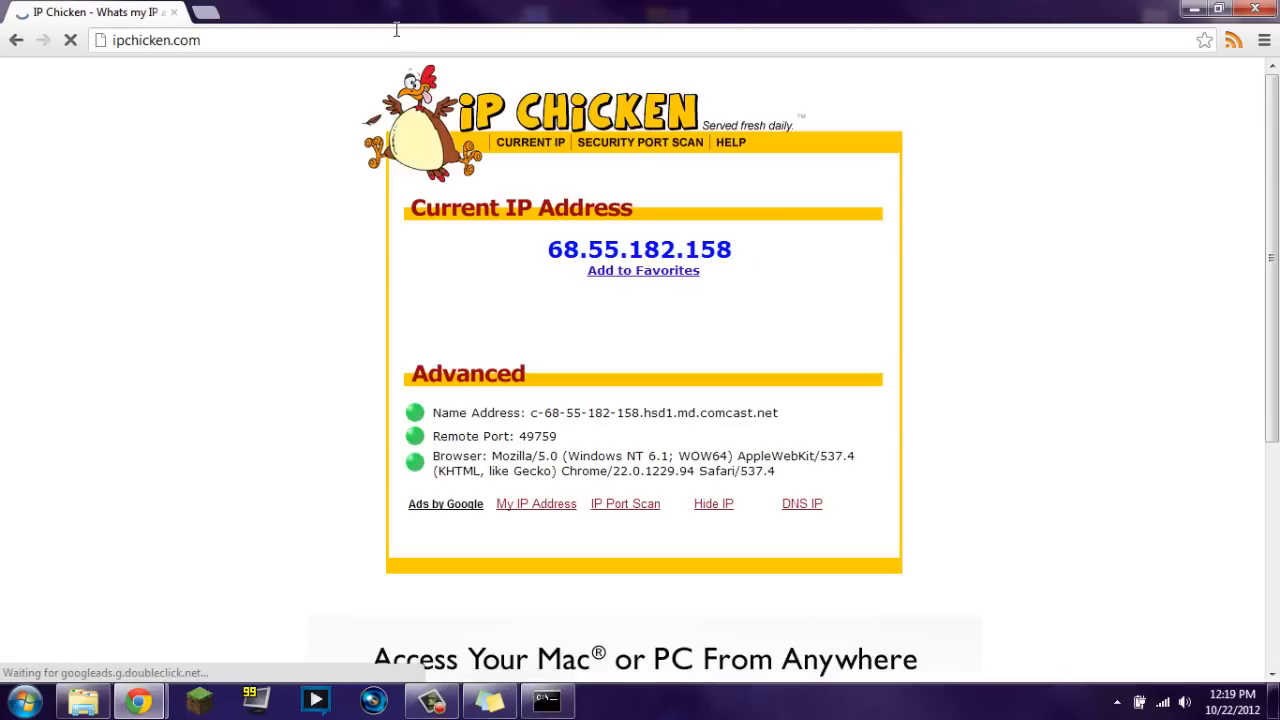
left_click_drag(549, 249, 735, 249)
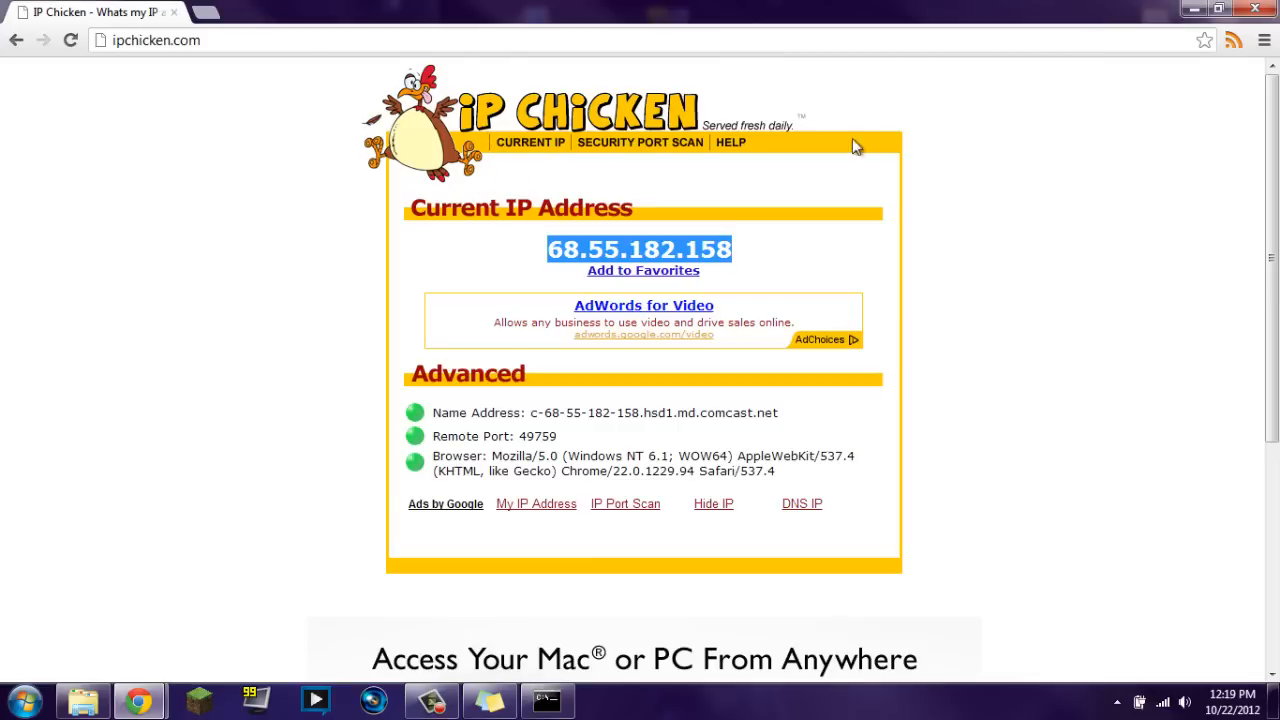
left_click(1254, 8)
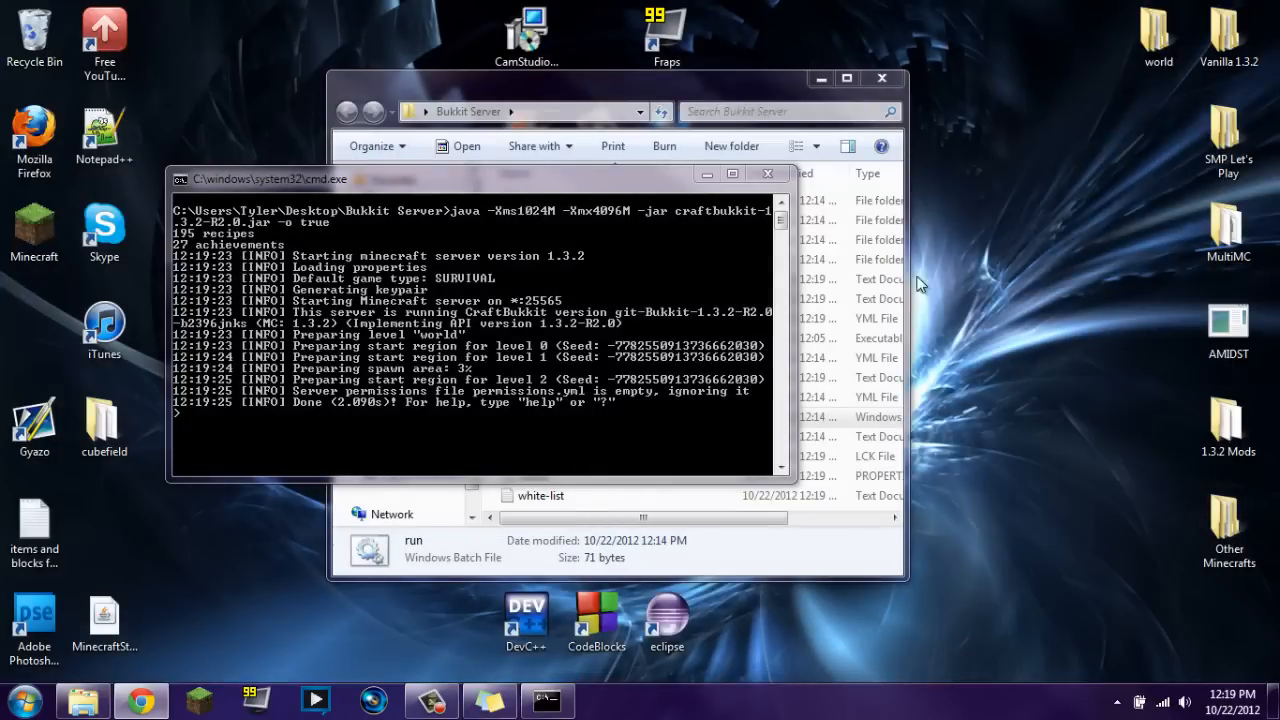
Step: Close the server console, look inside the plugins folder and return to the Bukkit Server folder
left_click(768, 176)
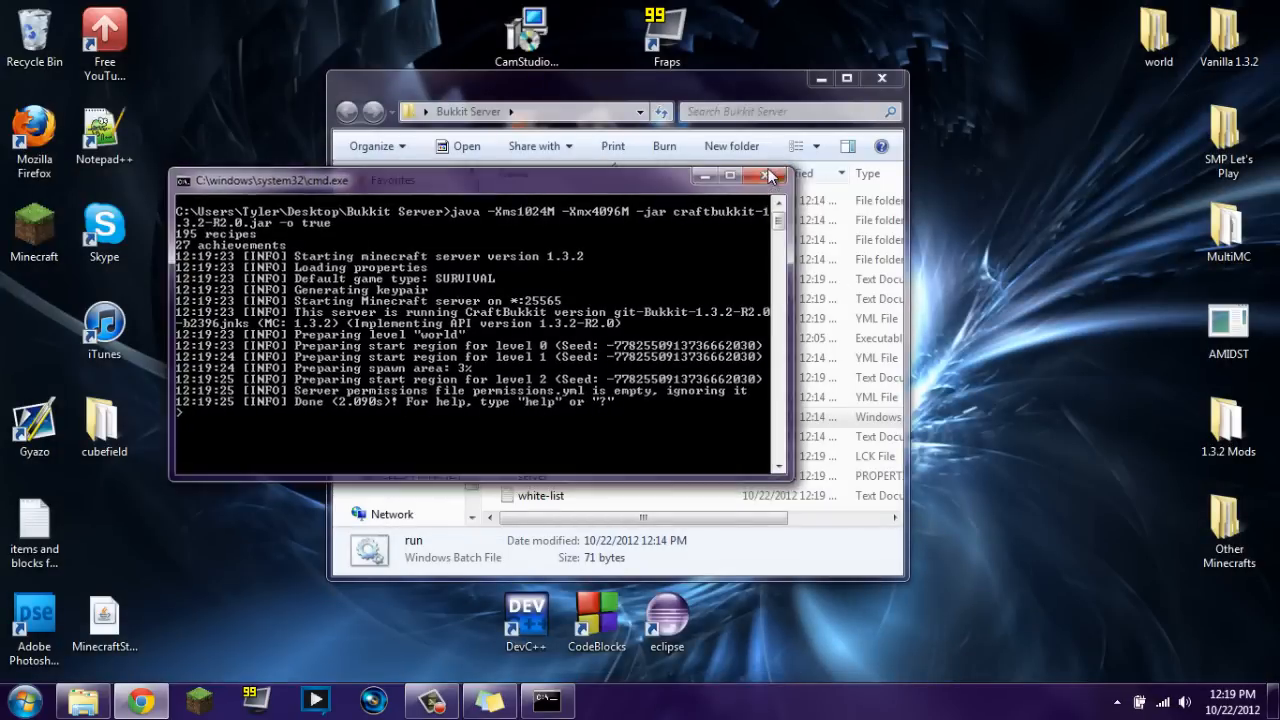
double_click(522, 202)
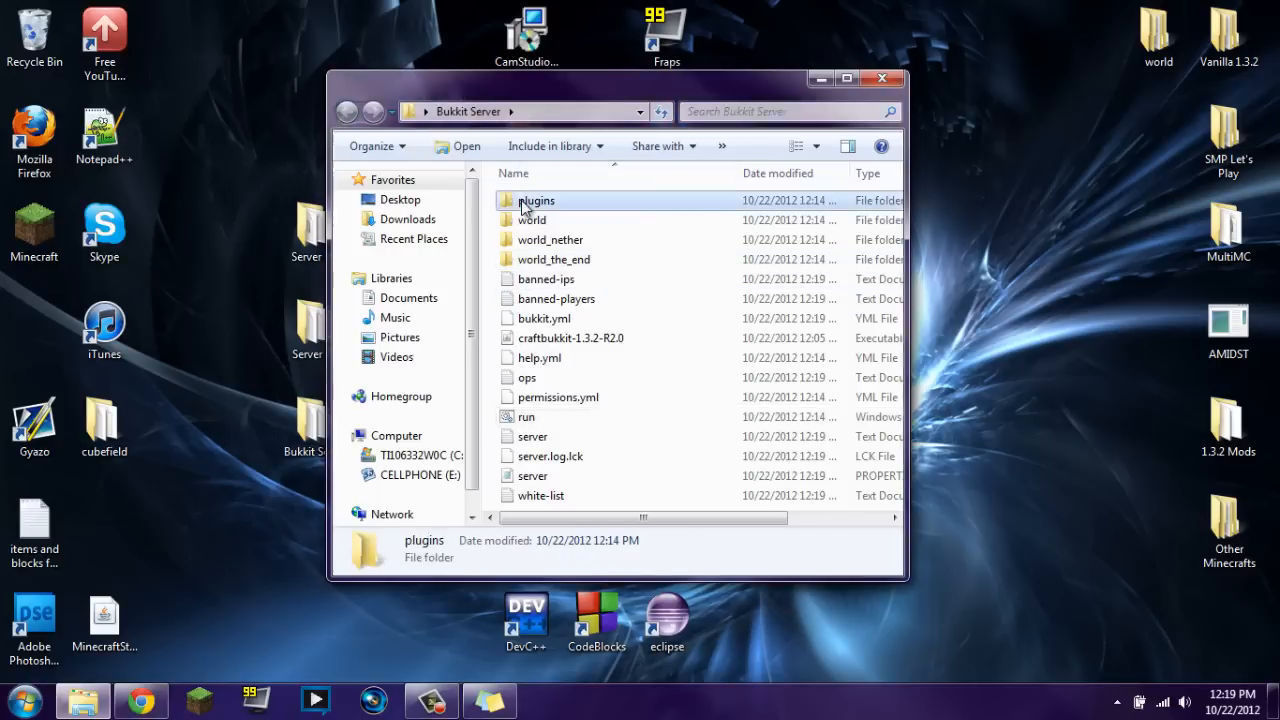
left_click(348, 112)
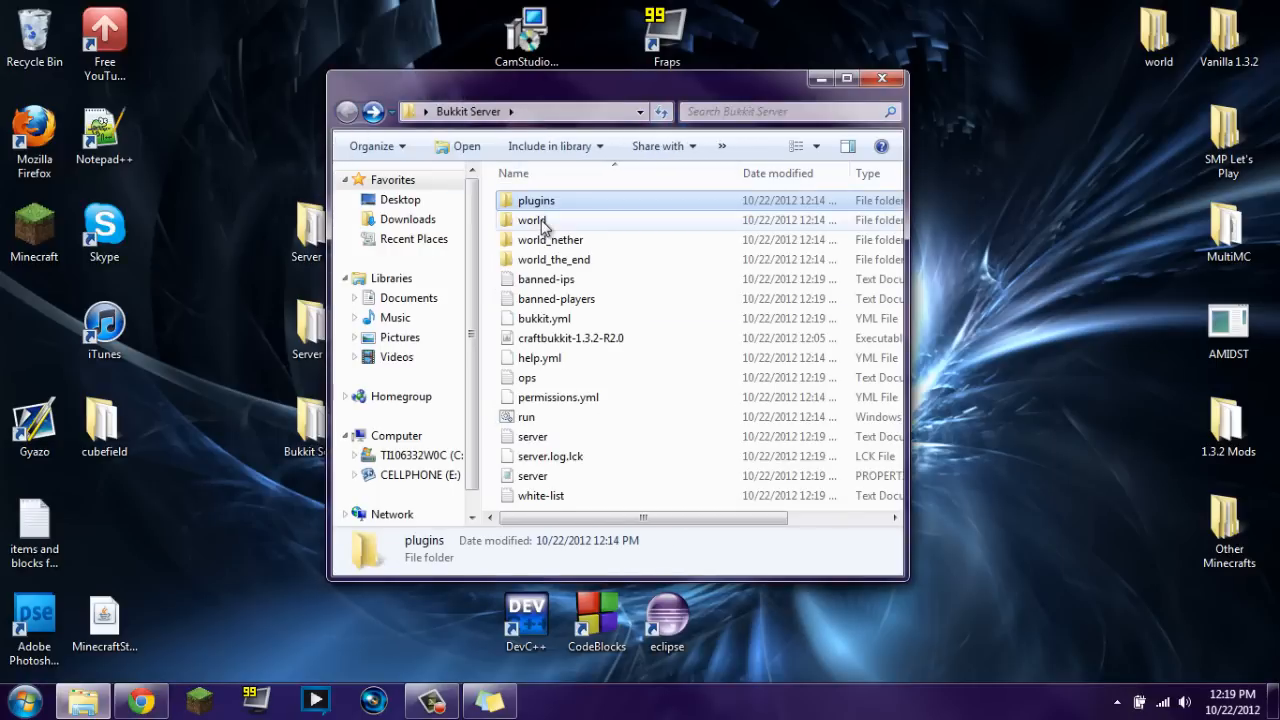